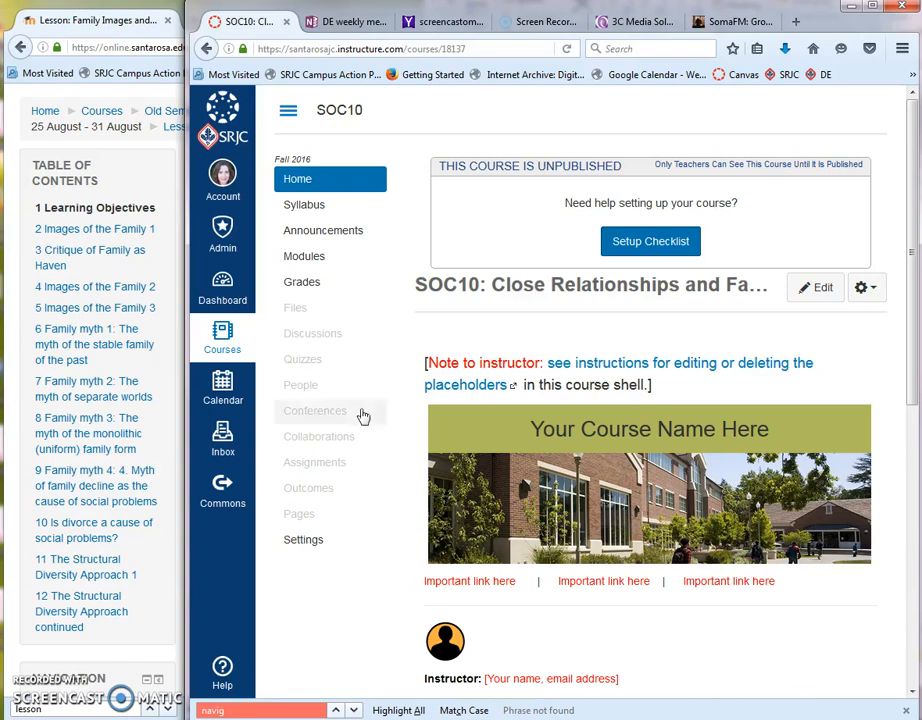
# Step: Review the Moodle lesson, return to the Canvas course's modules and find the "Lesson: Family Images and Myths" header by searching for "lesson"
pyautogui.click(143, 177)
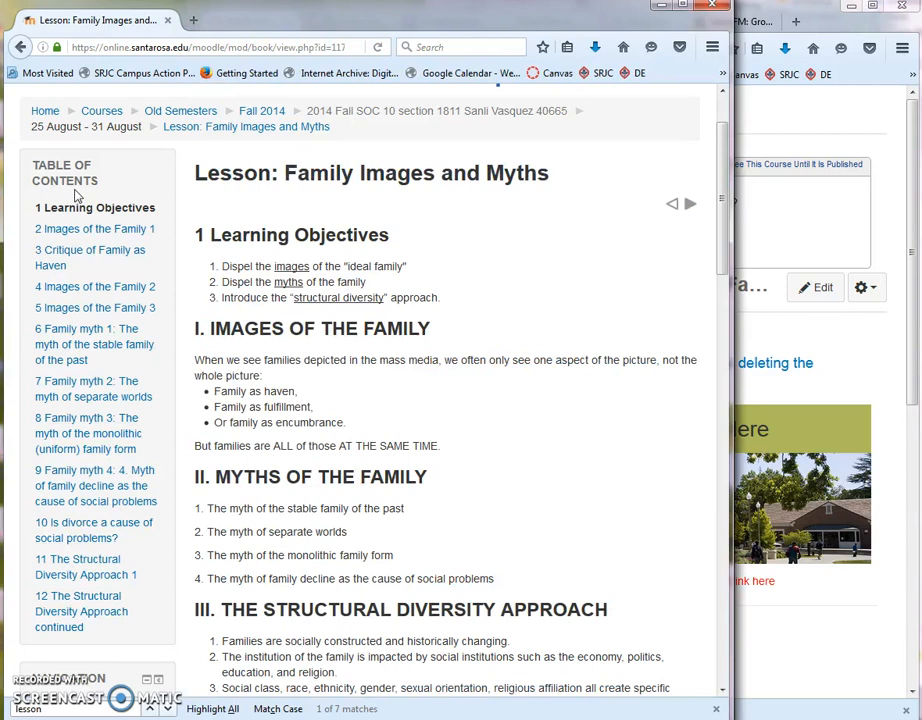
pyautogui.click(824, 140)
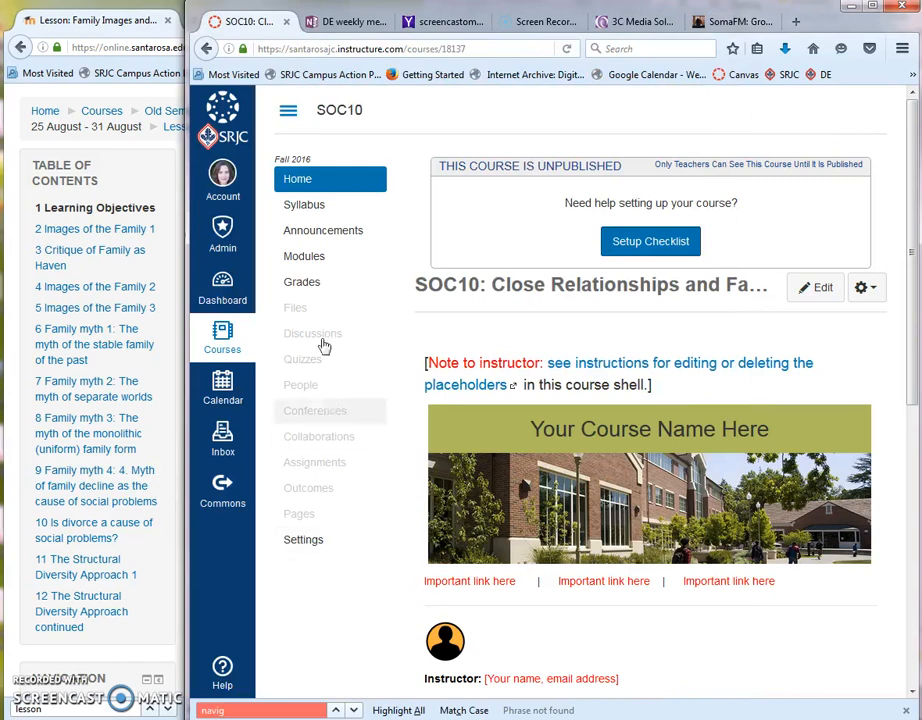
pyautogui.click(323, 259)
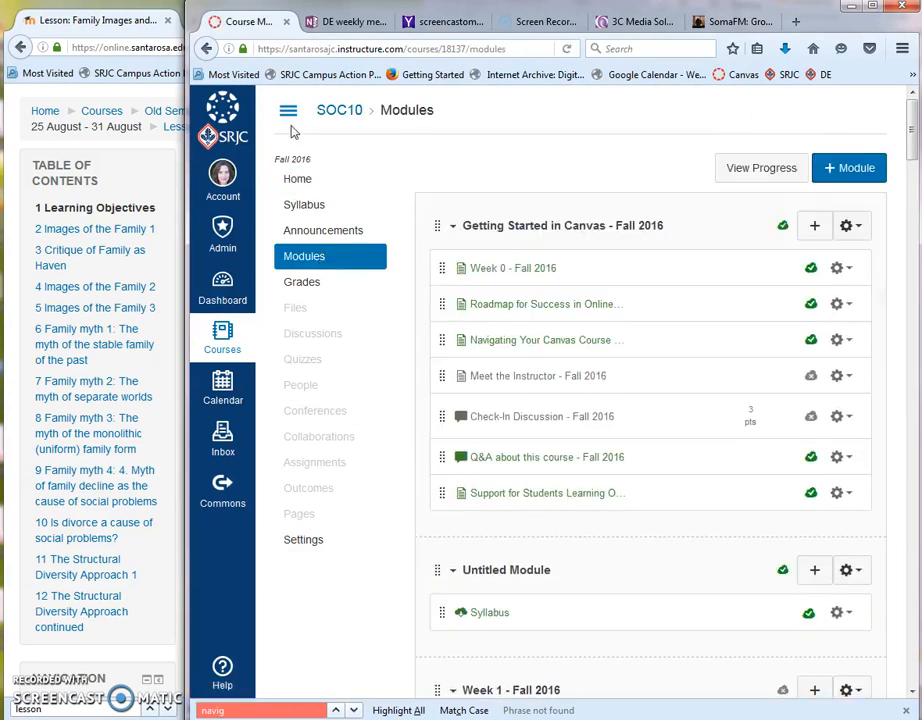
pyautogui.hotkey('ctrl', 'f')
pyautogui.write('lesson')
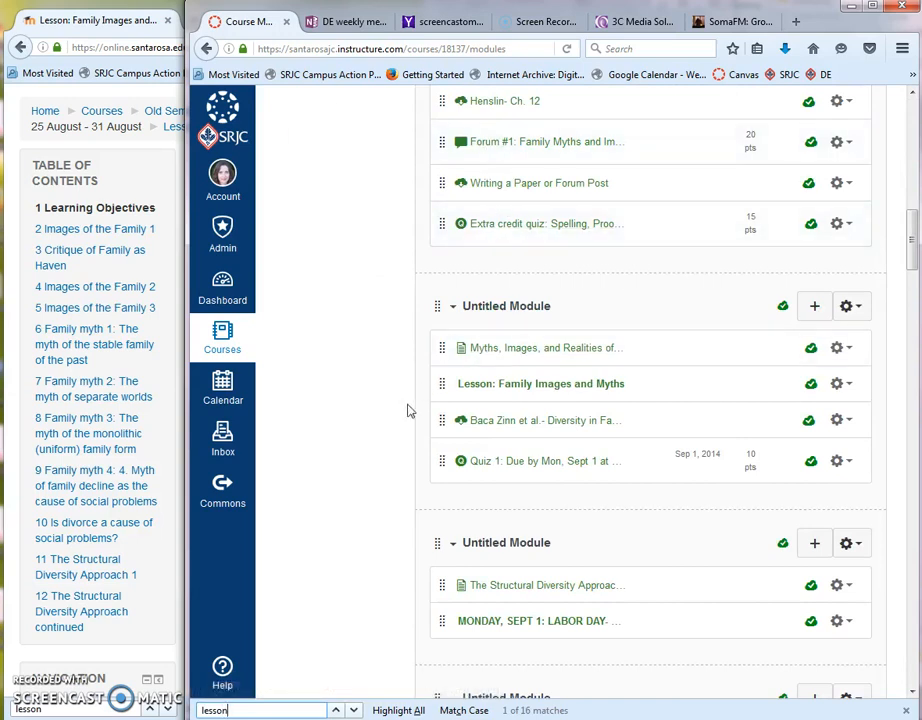
pyautogui.click(353, 710)
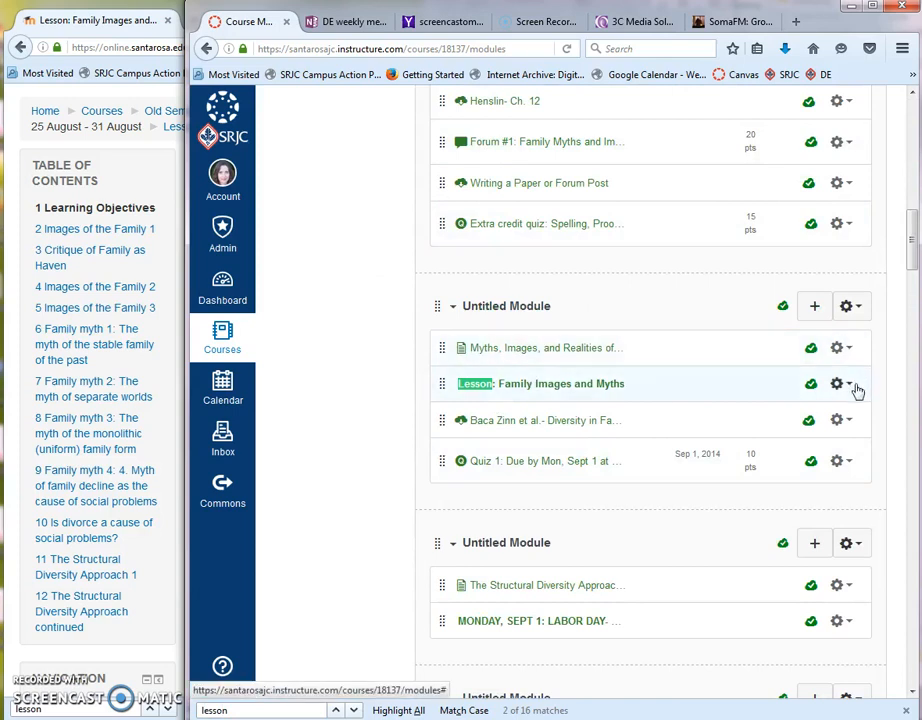
pyautogui.click(855, 310)
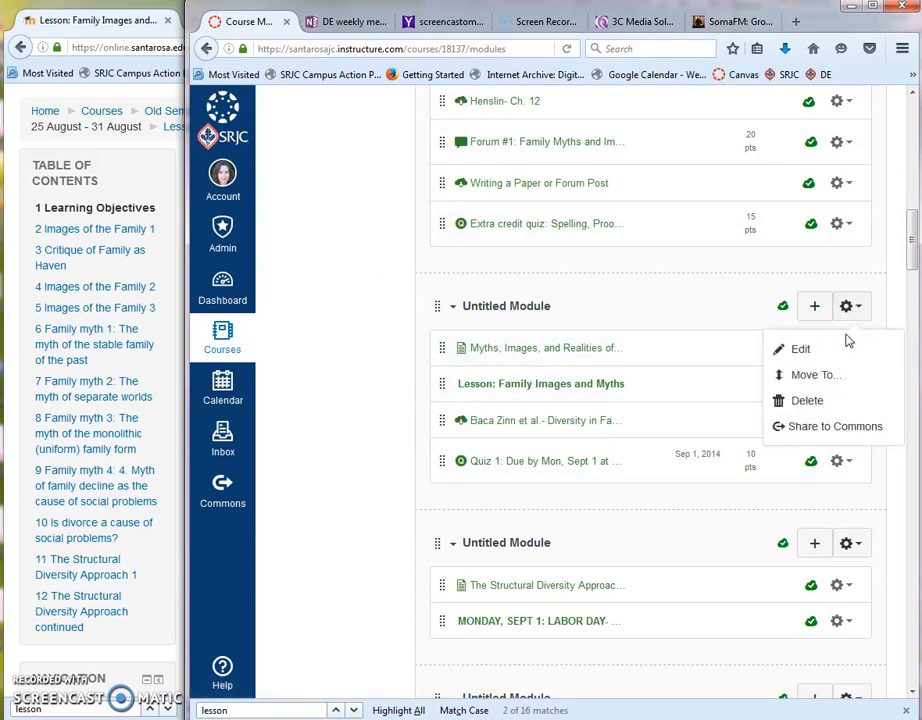
pyautogui.click(814, 310)
pyautogui.click(445, 266)
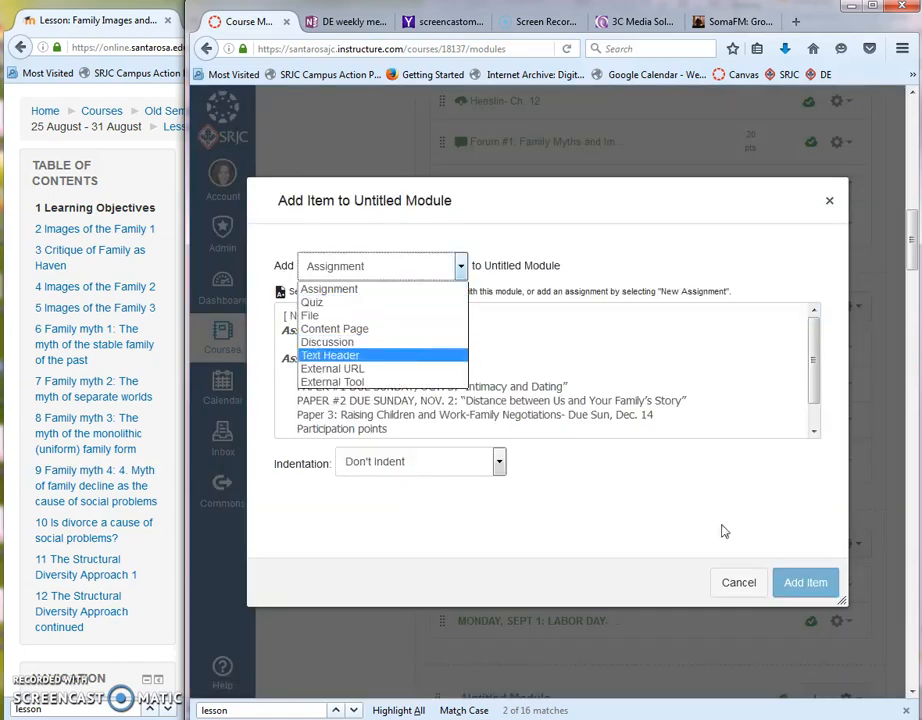
pyautogui.click(748, 585)
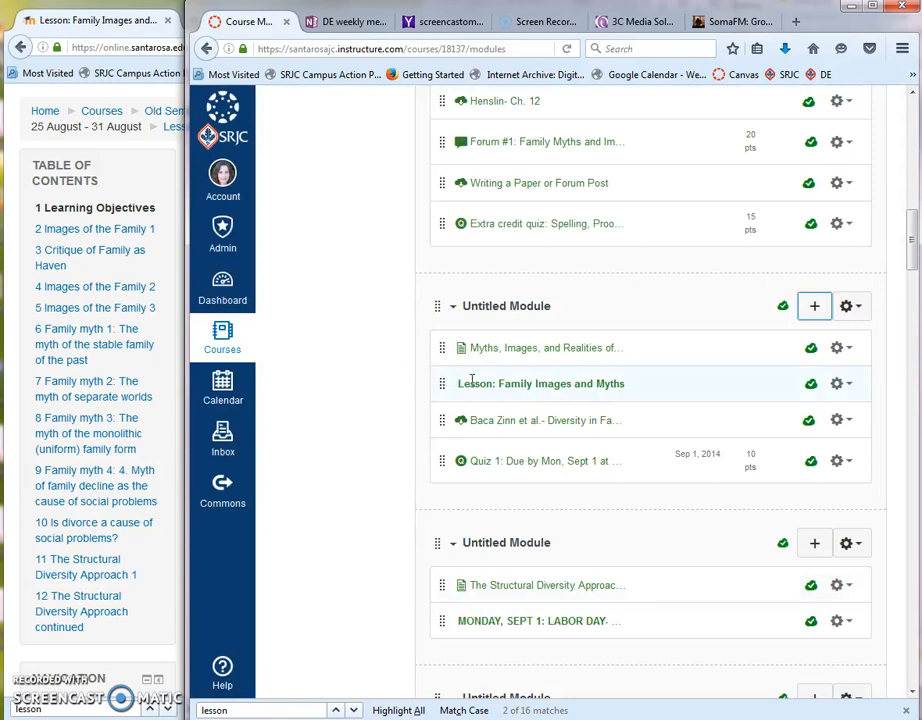
# Step: Add a new content page named "Lesson 1 table of contents" to this module and place it directly below the "Lesson: Family Images and Myths" header
pyautogui.moveTo(627, 384); pyautogui.dragTo(461, 379)
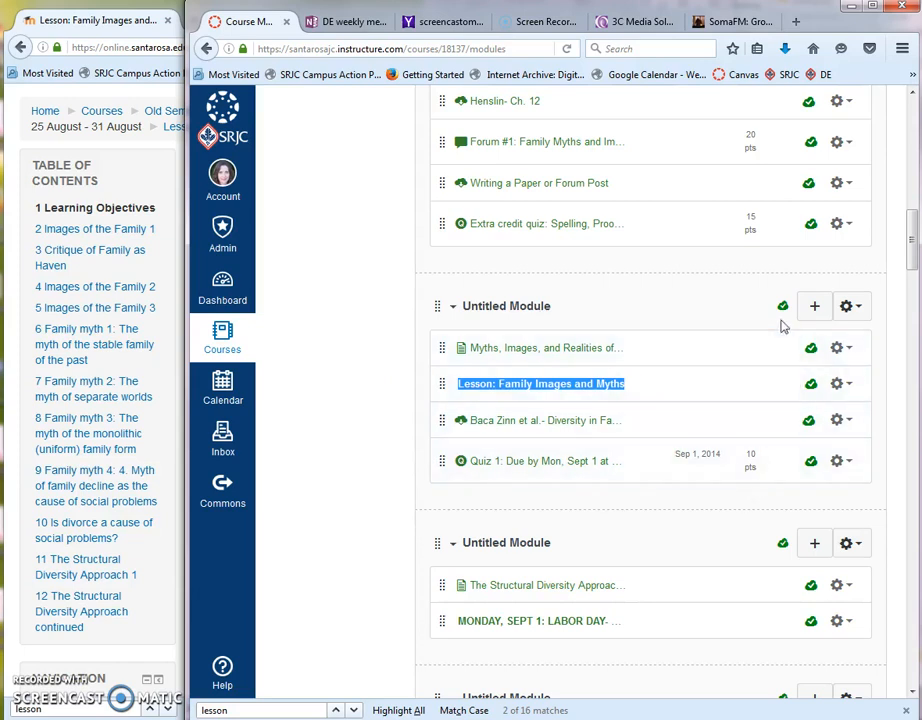
pyautogui.click(815, 308)
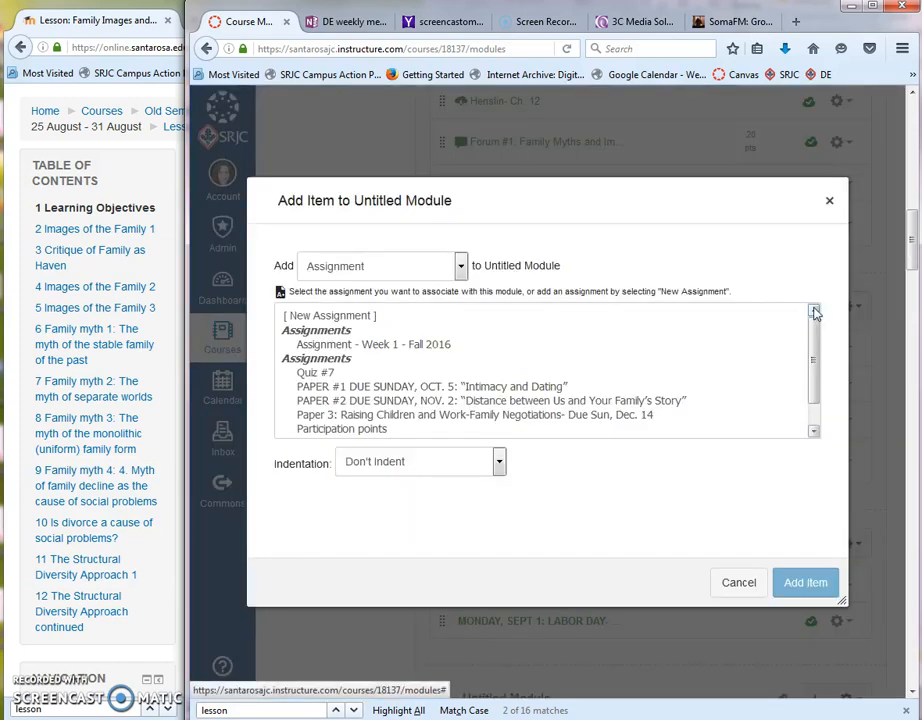
pyautogui.click(458, 266)
pyautogui.click(420, 329)
pyautogui.click(350, 317)
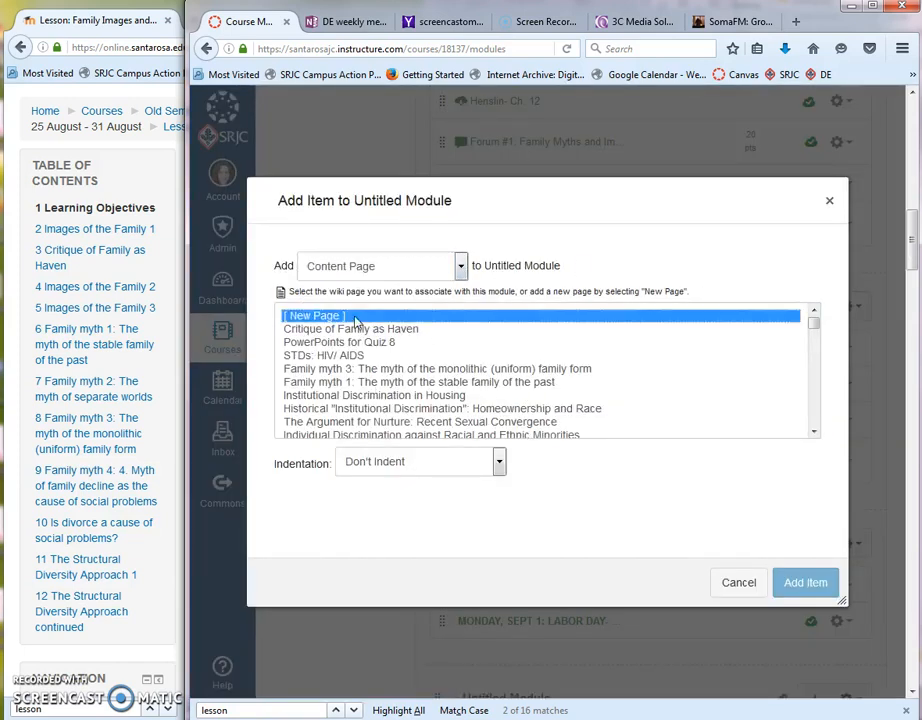
pyautogui.click(400, 464)
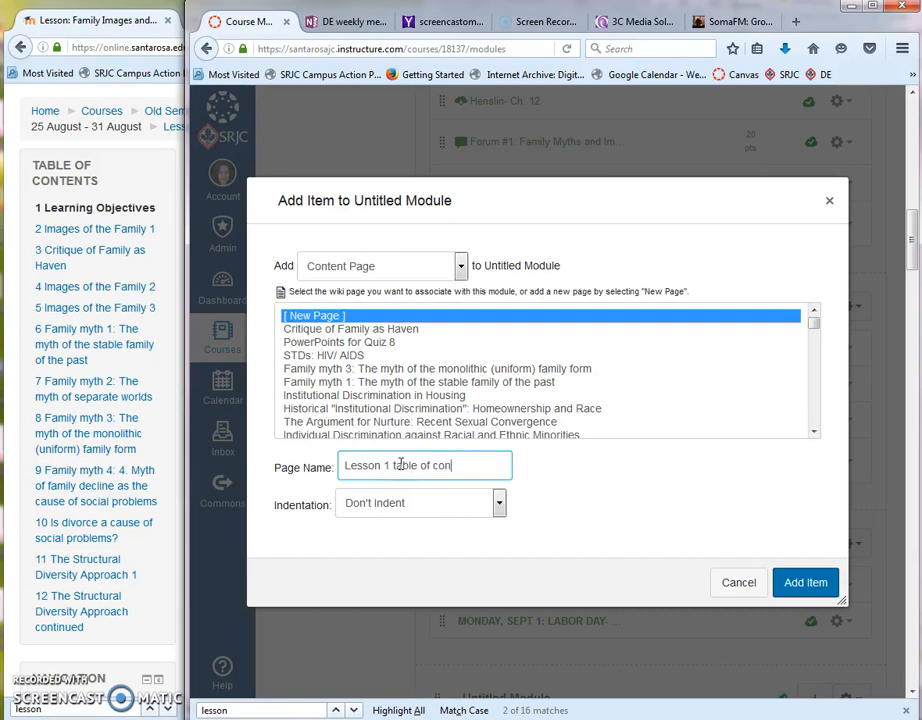
pyautogui.click(810, 582)
pyautogui.moveTo(441, 502); pyautogui.dragTo(441, 413)
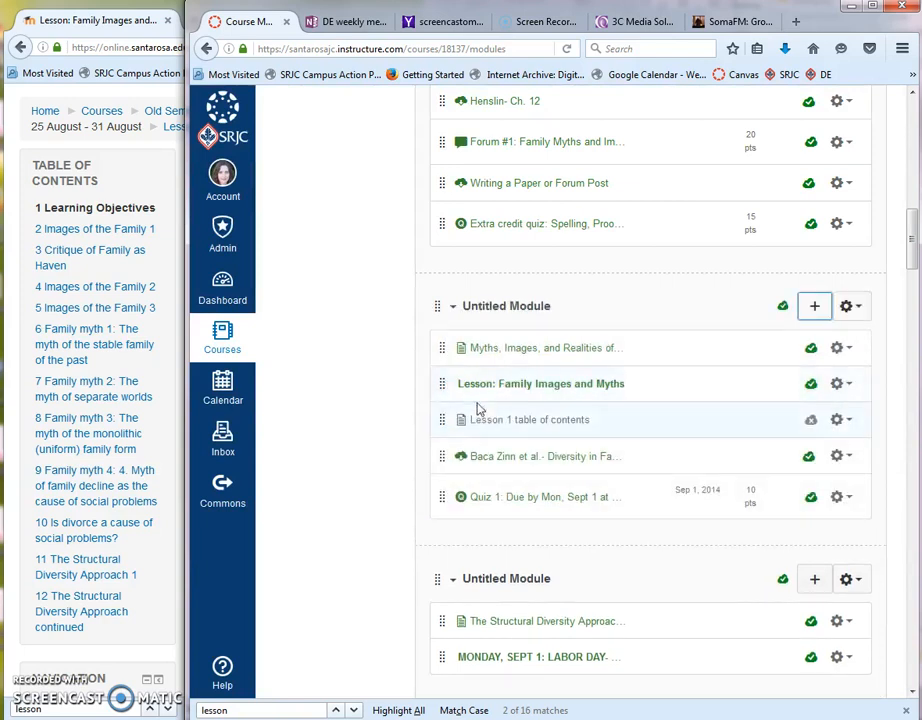
# Step: Remove the "Lesson: Family Images and Myths" text header from the module
pyautogui.click(838, 384)
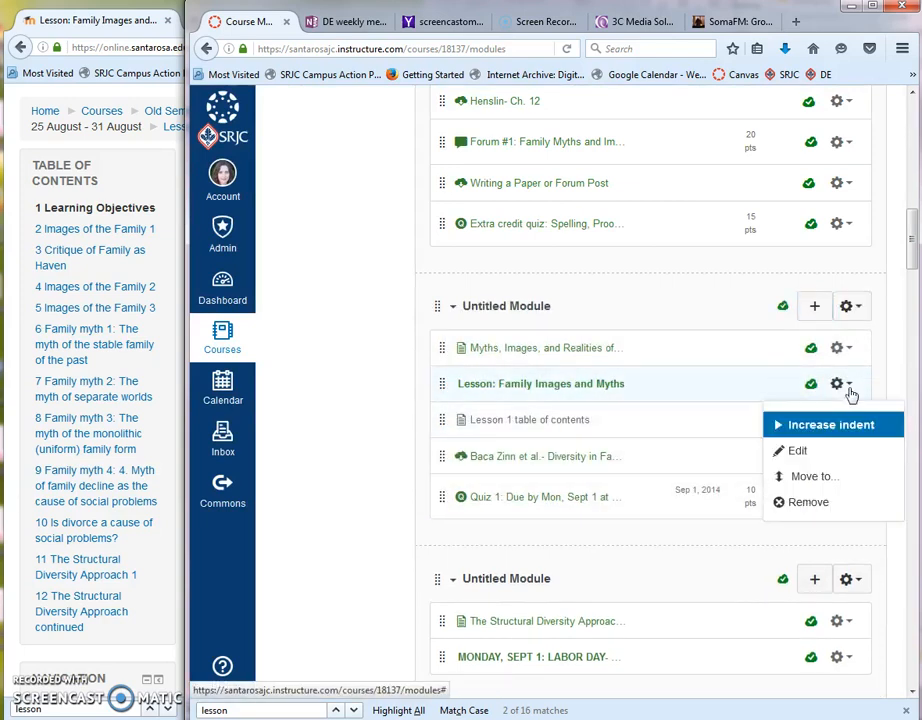
pyautogui.click(790, 503)
pyautogui.click(581, 340)
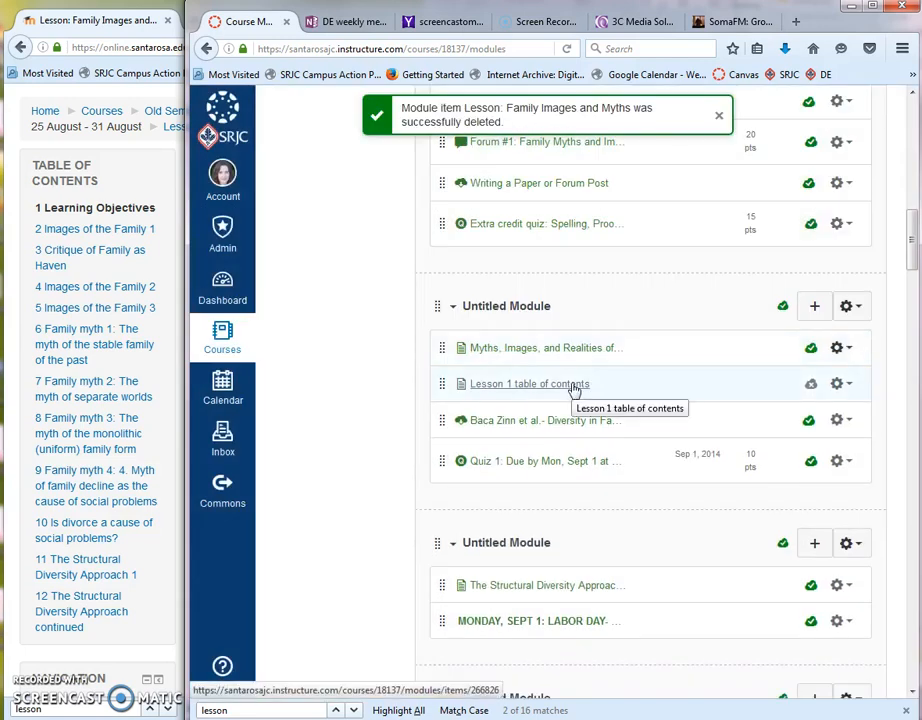
# Step: Fill the "Lesson 1 table of contents" page with the lines Introduction, Objectives and Table of Contents, then save and publish it
pyautogui.click(575, 390)
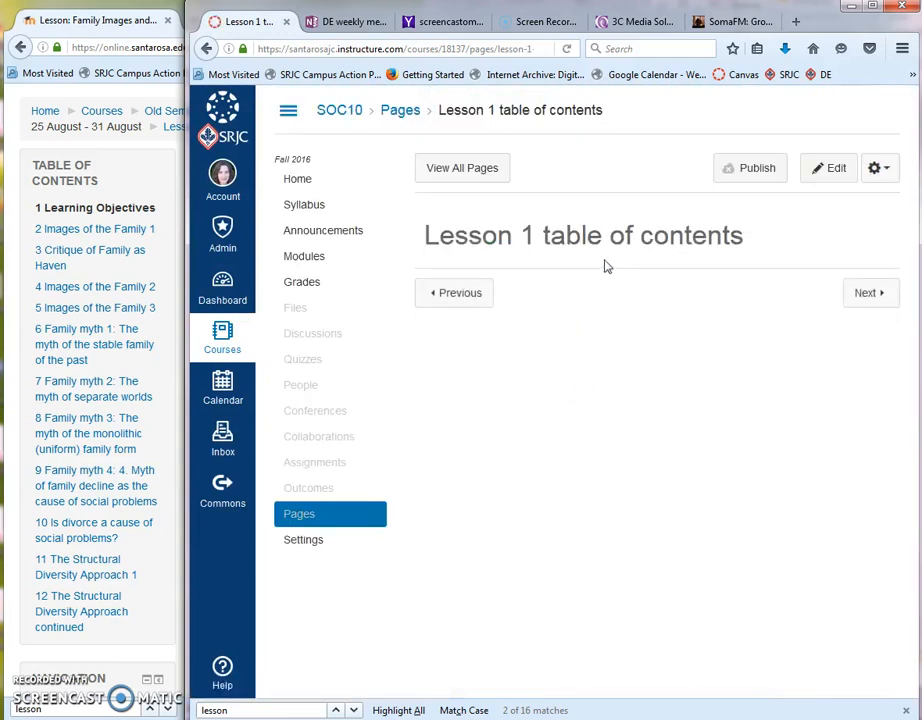
pyautogui.click(813, 186)
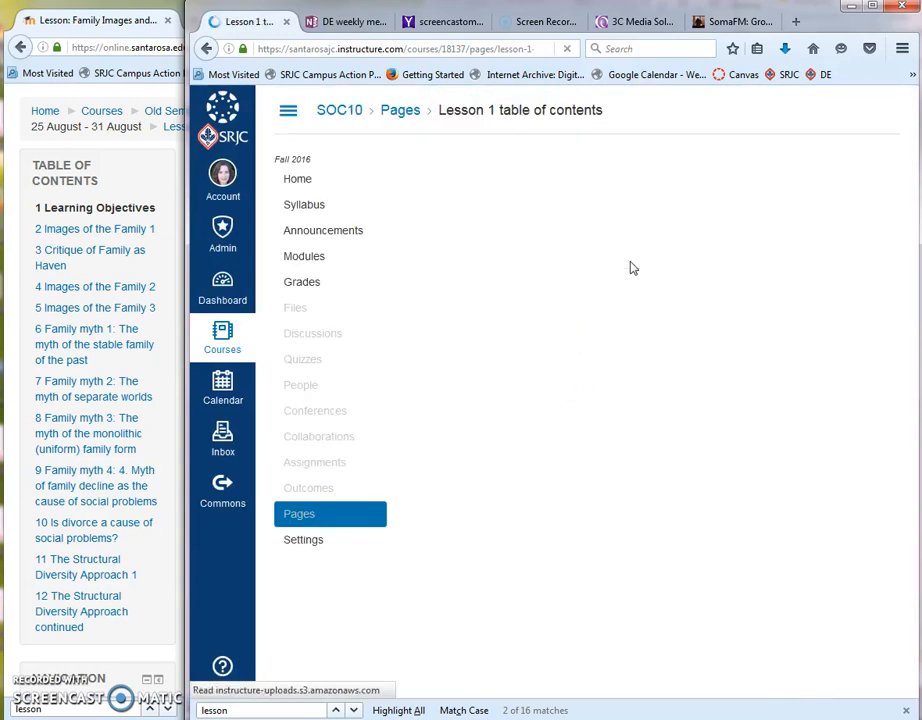
pyautogui.click(611, 319)
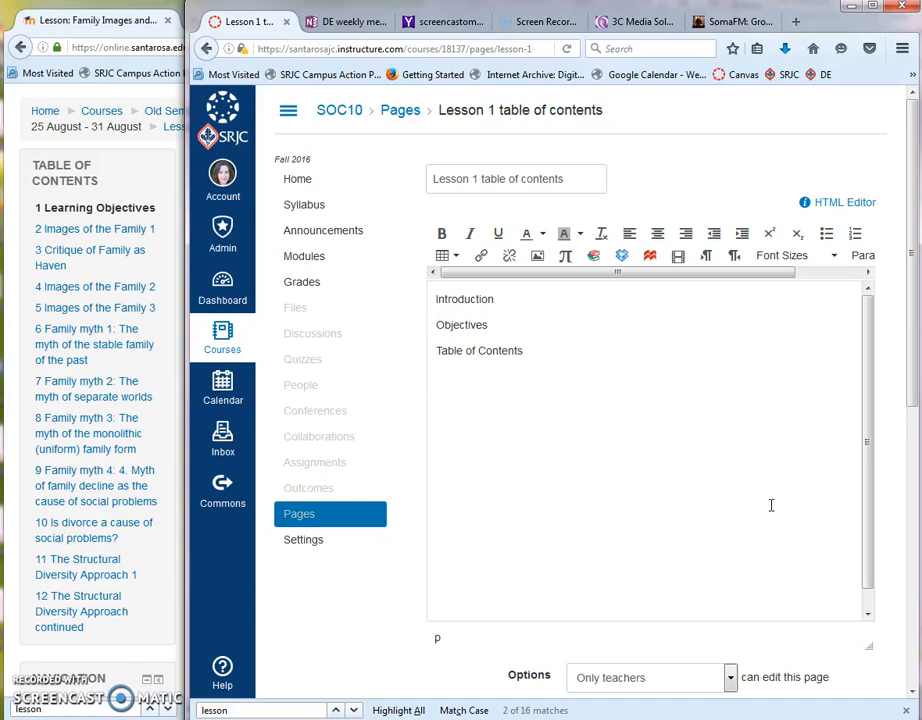
pyautogui.scroll(-1, 790, 515)
pyautogui.scroll(-3, 873, 630)
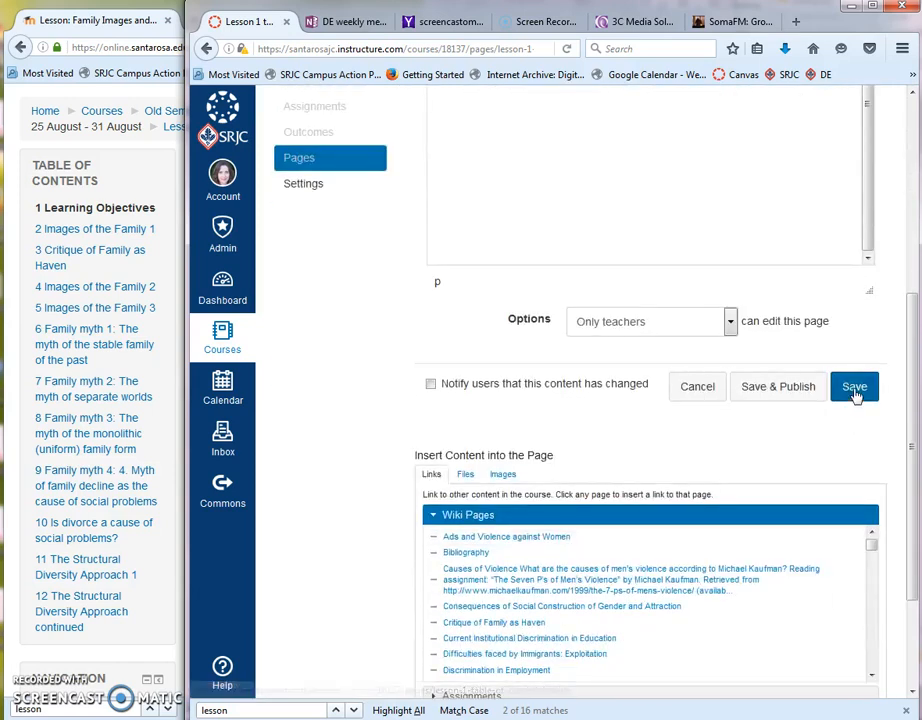
pyautogui.click(753, 393)
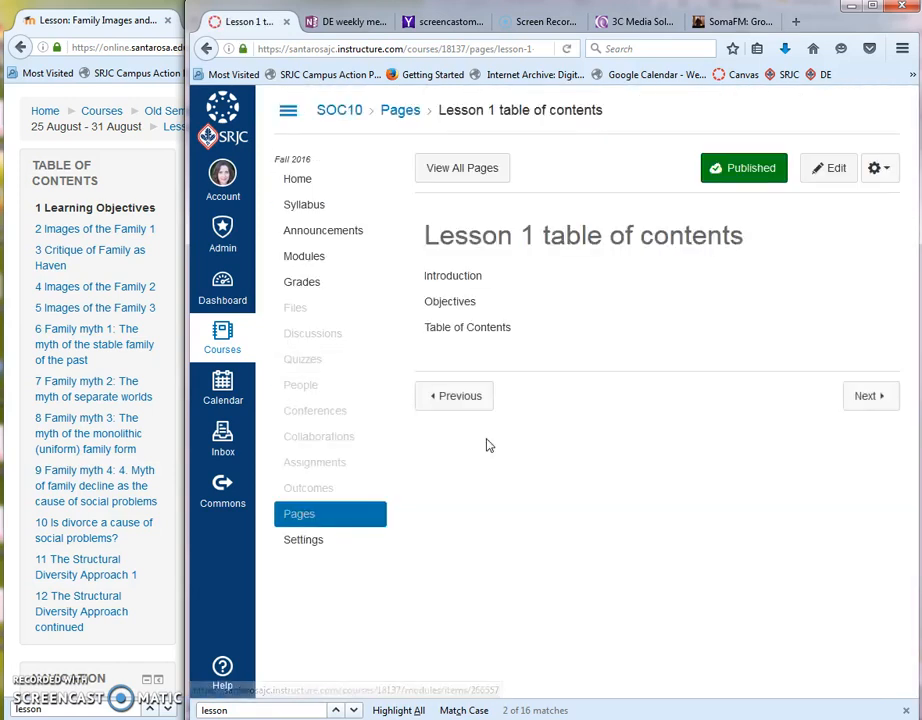
# Step: Show the list of all pages in the course with the course navigation hidden
pyautogui.click(309, 522)
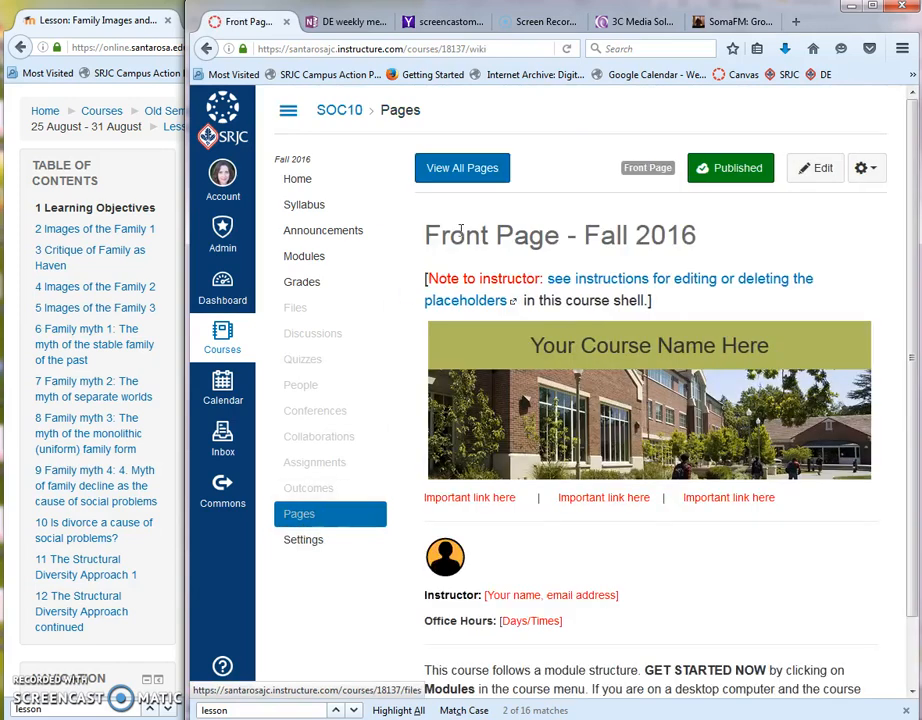
pyautogui.click(471, 174)
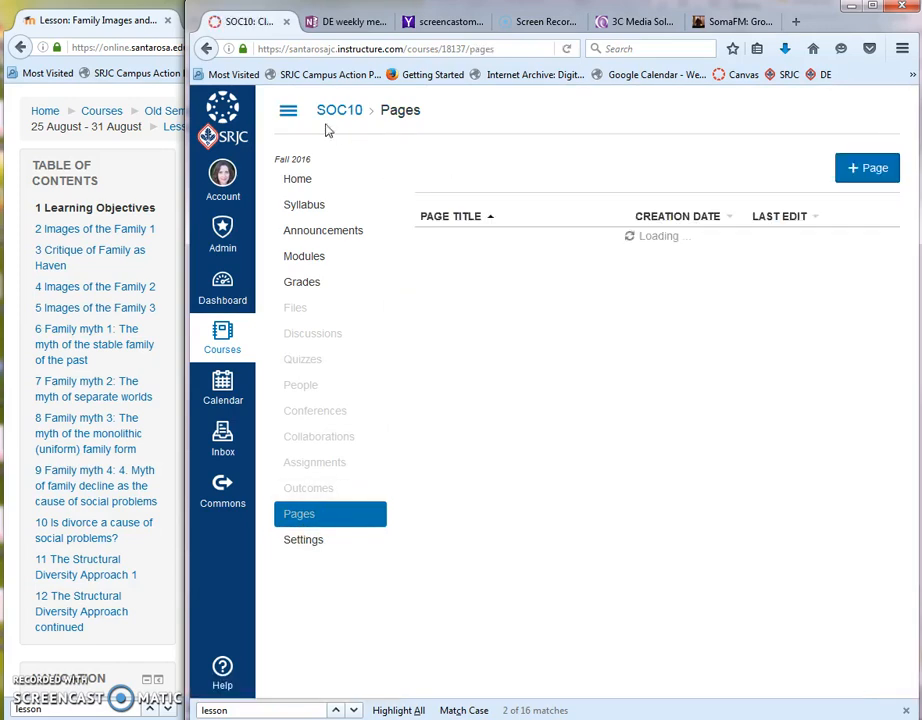
pyautogui.click(289, 113)
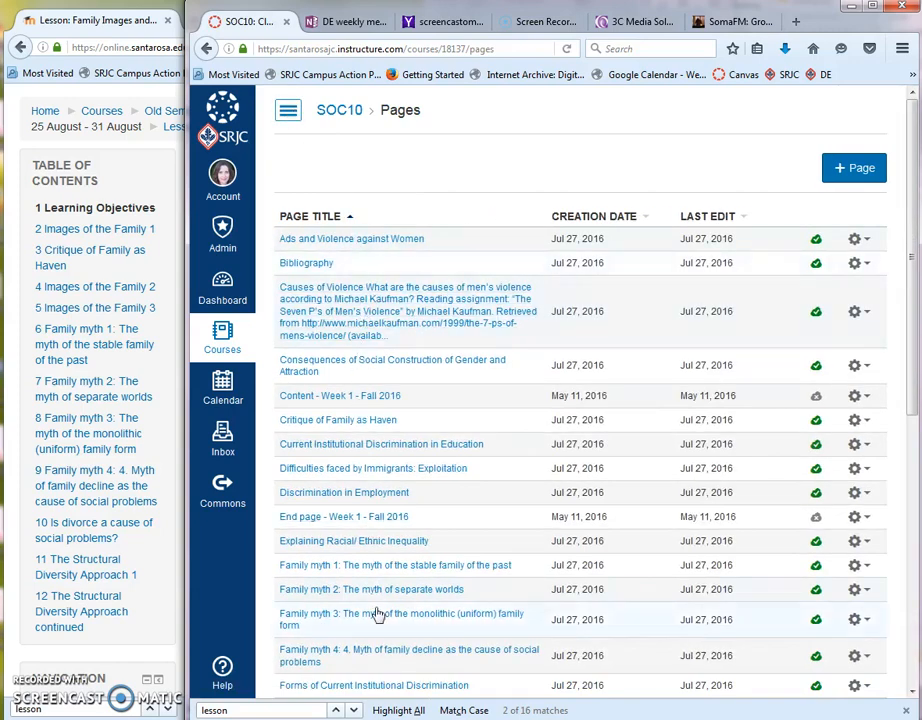
# Step: Compare the Moodle lesson's table of contents and Learning Objectives text with the list of imported Canvas pages
pyautogui.click(137, 176)
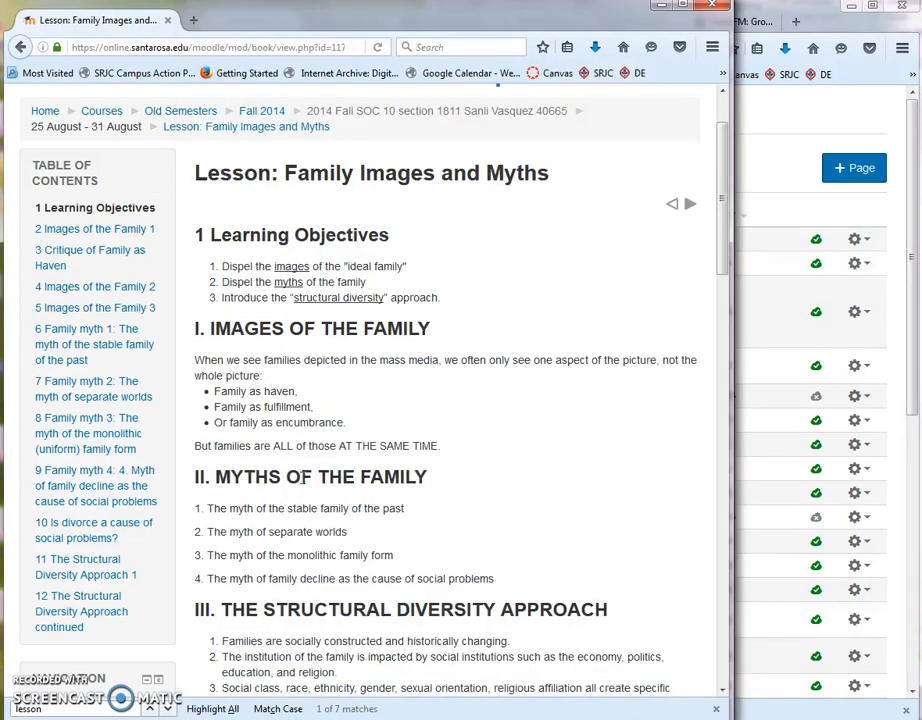
pyautogui.moveTo(197, 234); pyautogui.dragTo(475, 558)
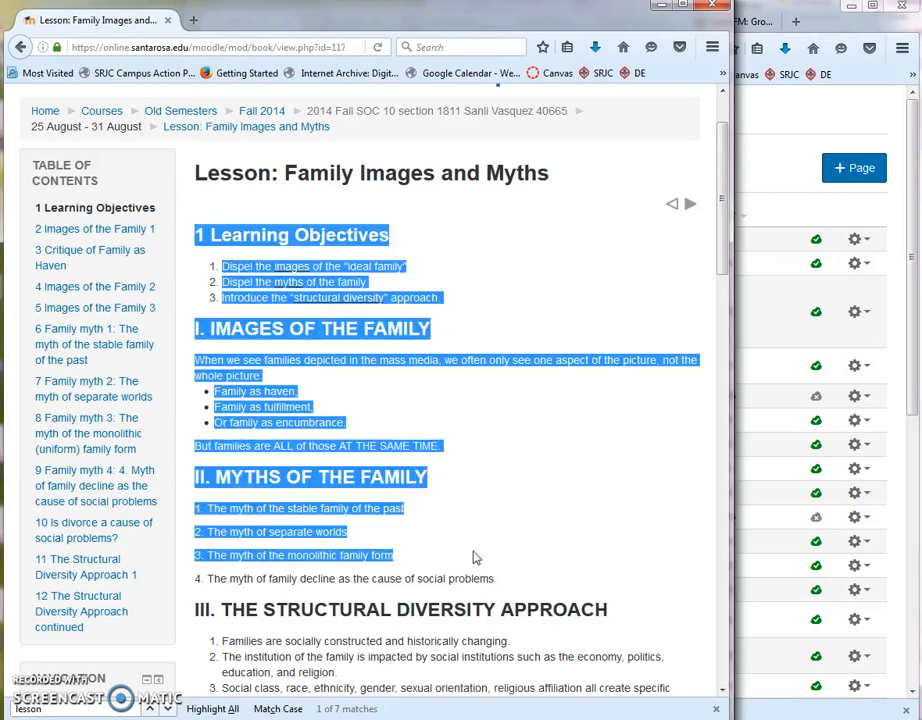
pyautogui.click(221, 210)
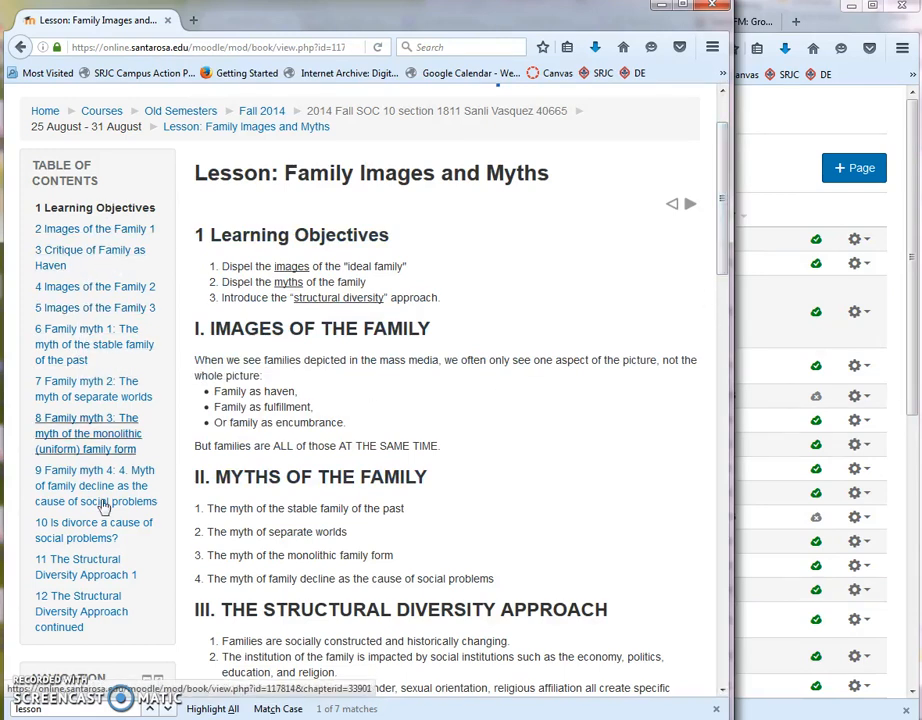
pyautogui.click(761, 154)
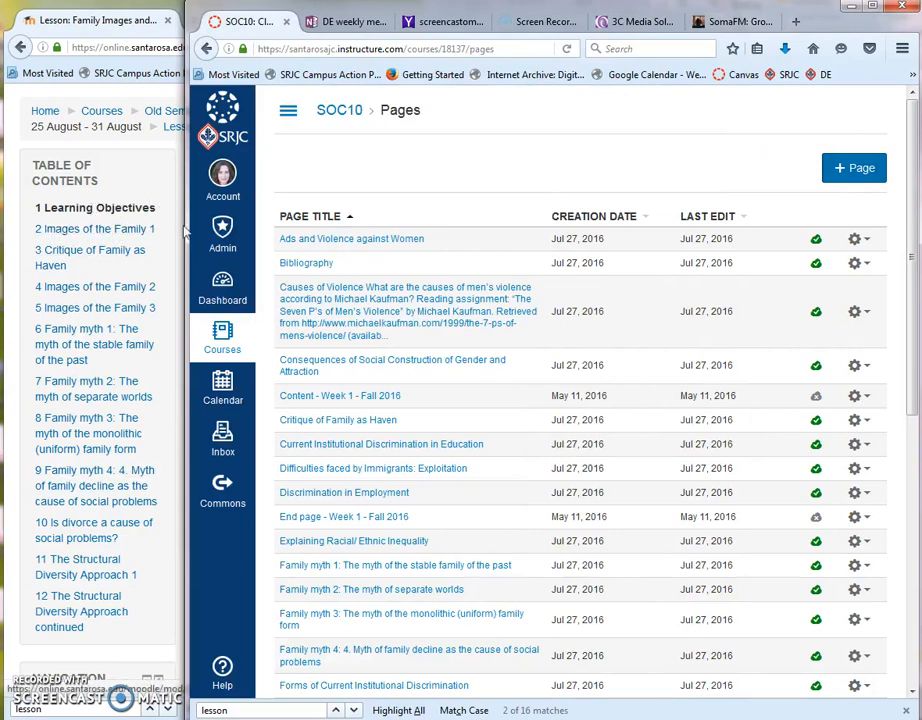
pyautogui.click(152, 193)
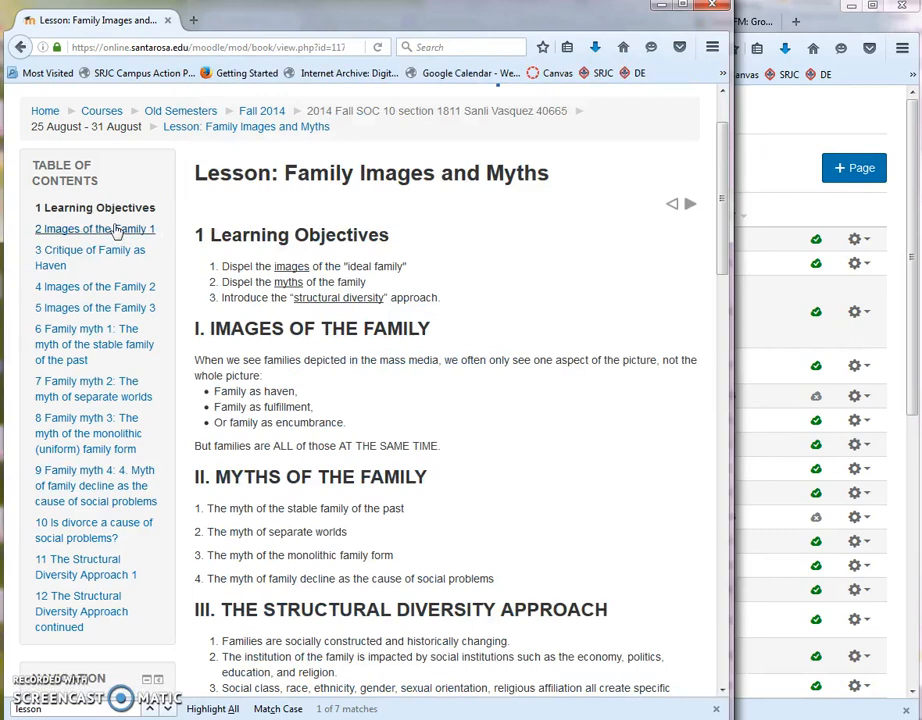
pyautogui.click(755, 181)
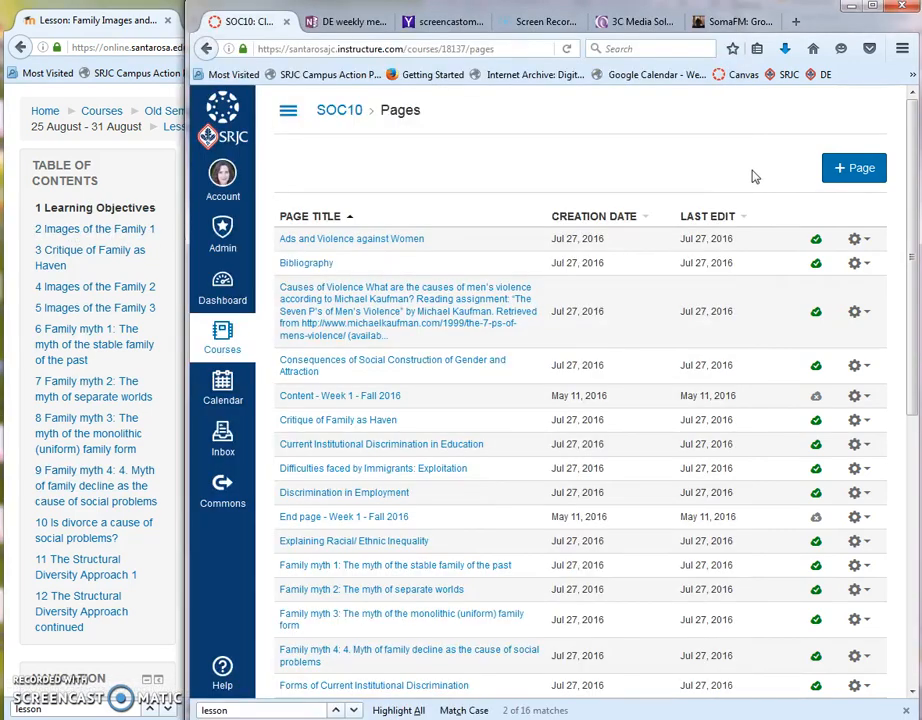
# Step: Rename the page "Images of the Family 1" as "1.1 Images of the Family 1"
pyautogui.scroll(-4, 477, 405)
pyautogui.scroll(-7, 477, 405)
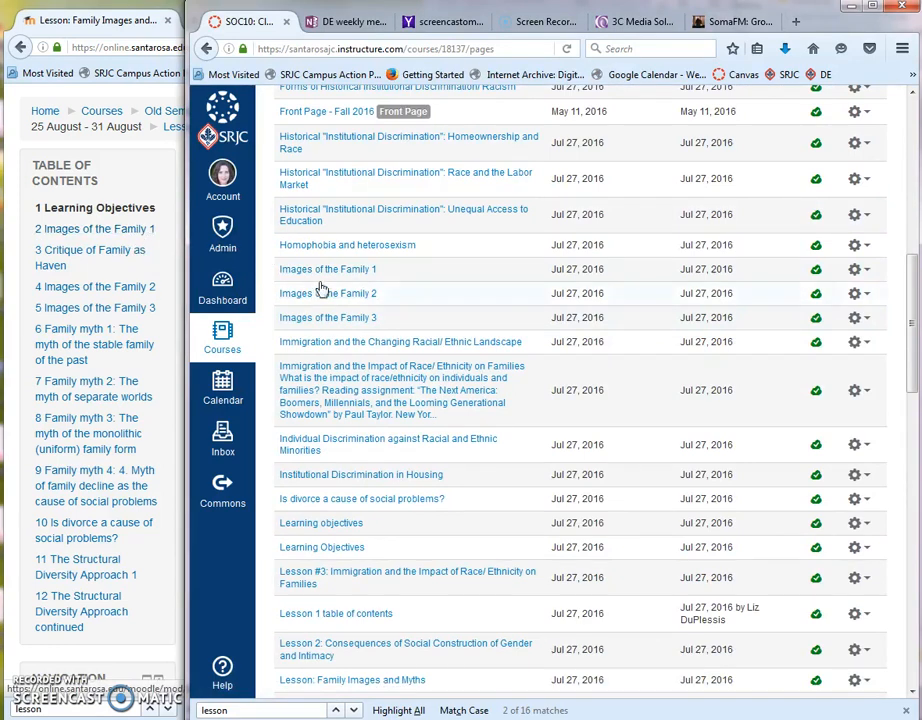
pyautogui.click(858, 270)
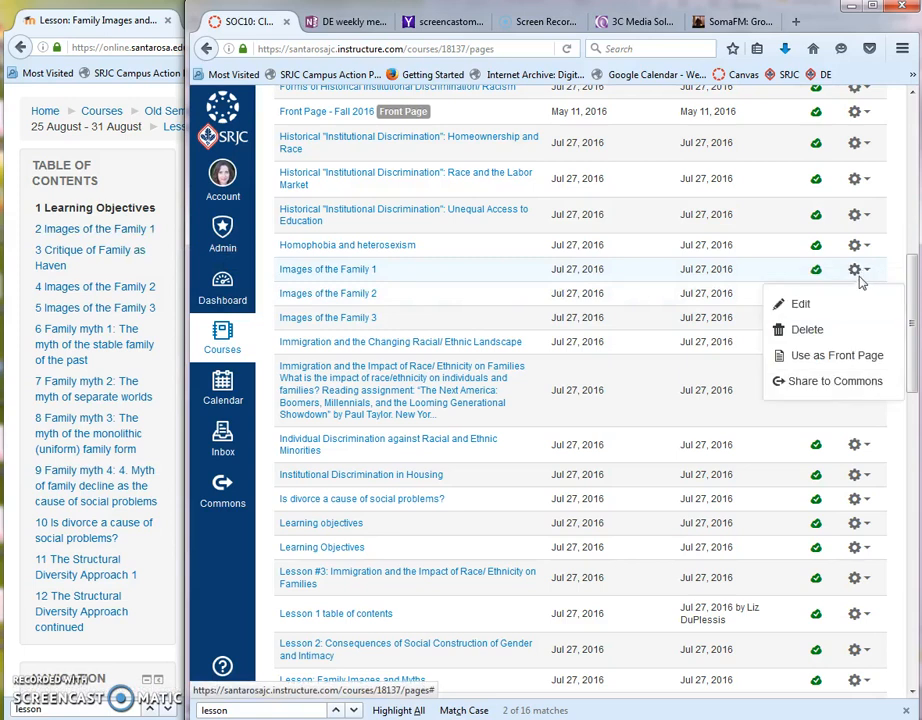
pyautogui.click(800, 303)
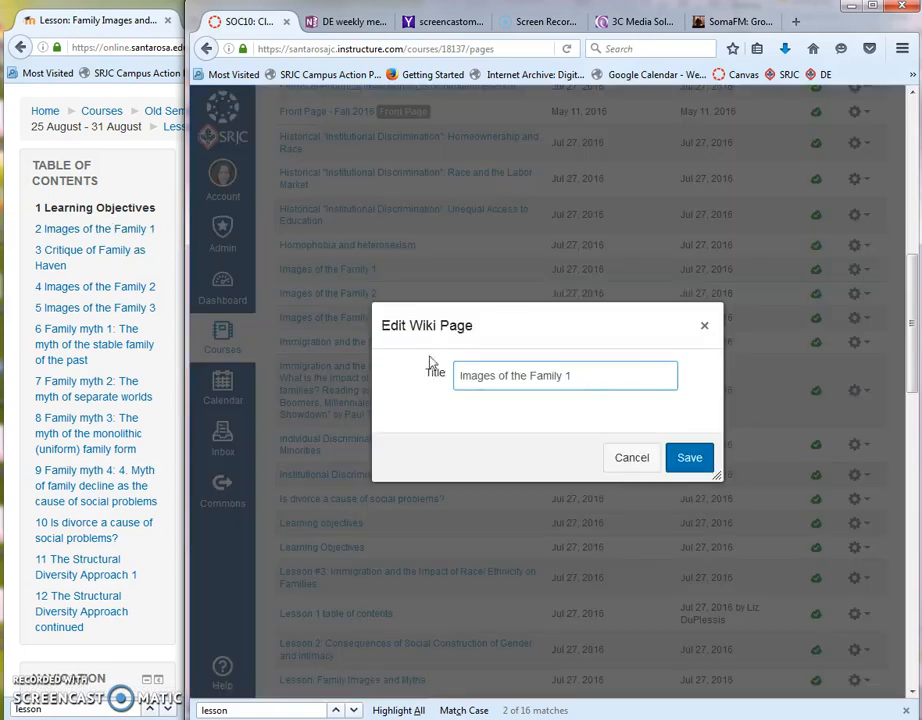
pyautogui.write('1')
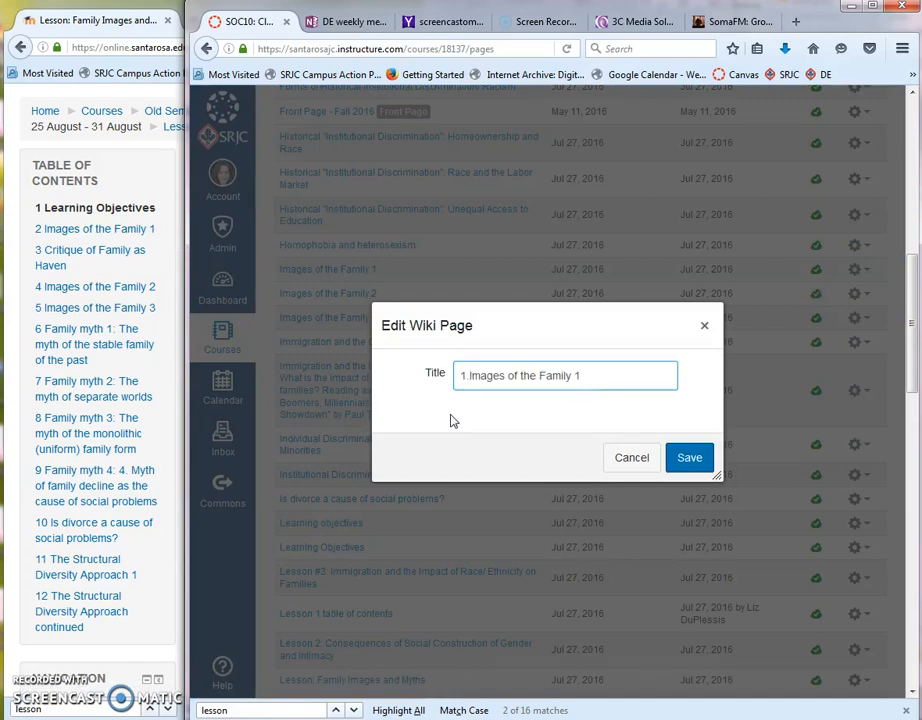
pyautogui.write(' 1')
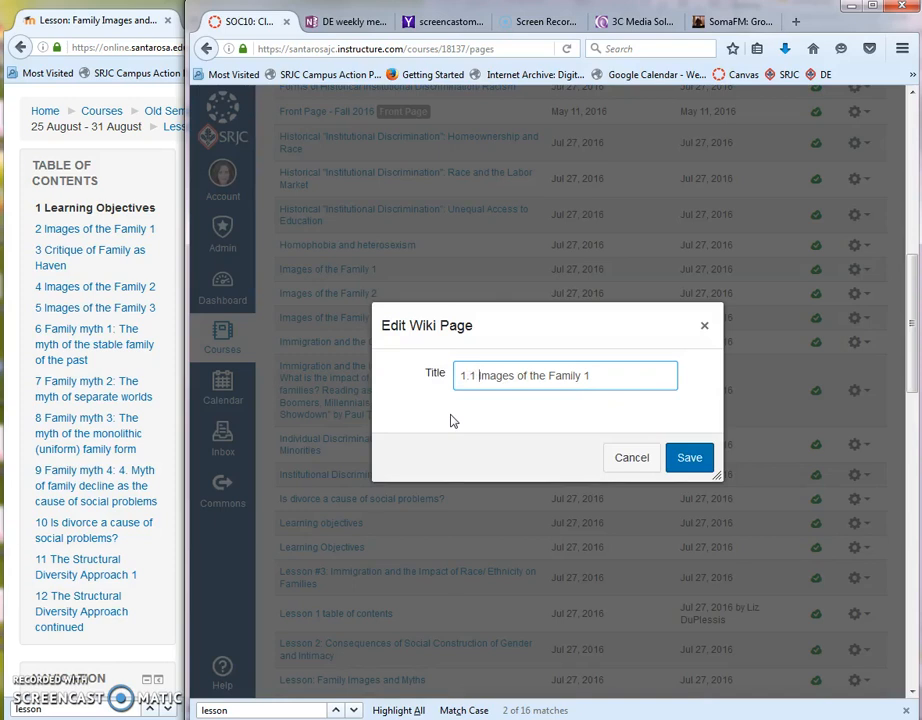
pyautogui.click(689, 460)
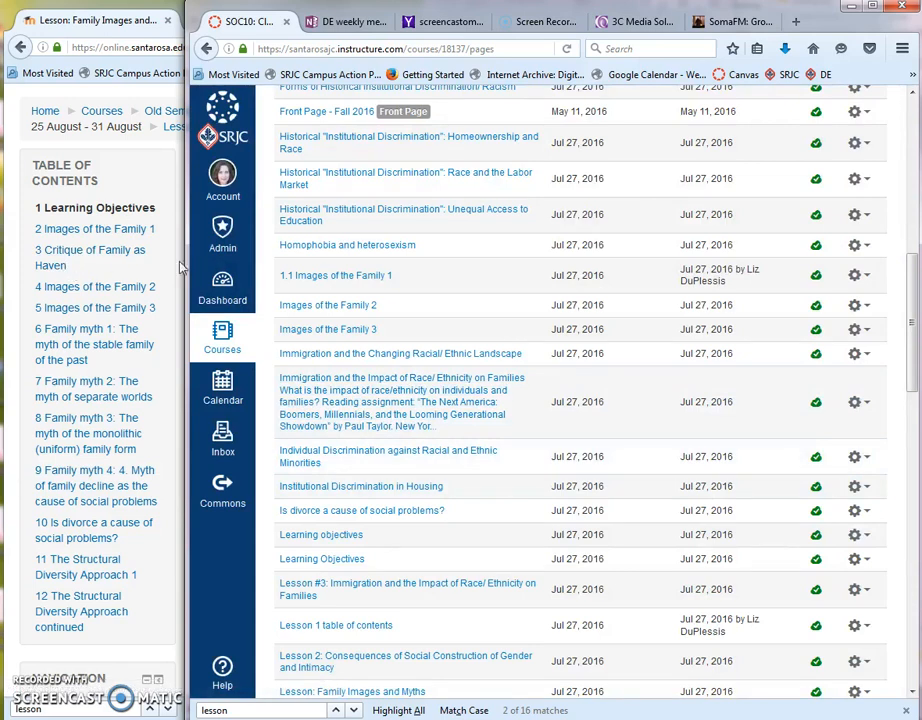
# Step: Rename the page "Critique of Family as Haven" as "1.2 Critique of Family as Haven"
pyautogui.scroll(8, 665, 385)
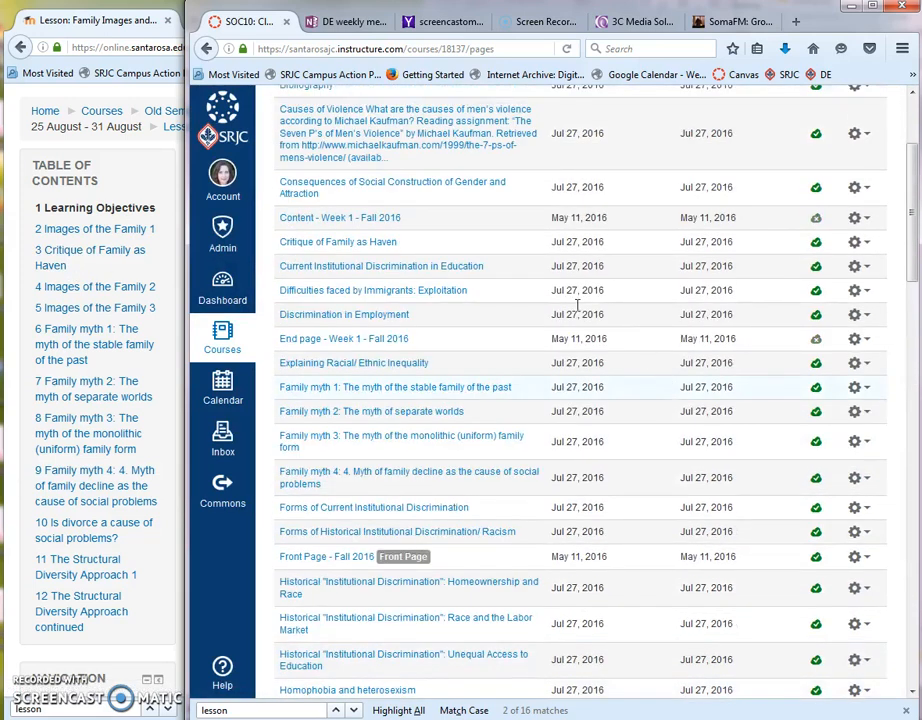
pyautogui.click(862, 244)
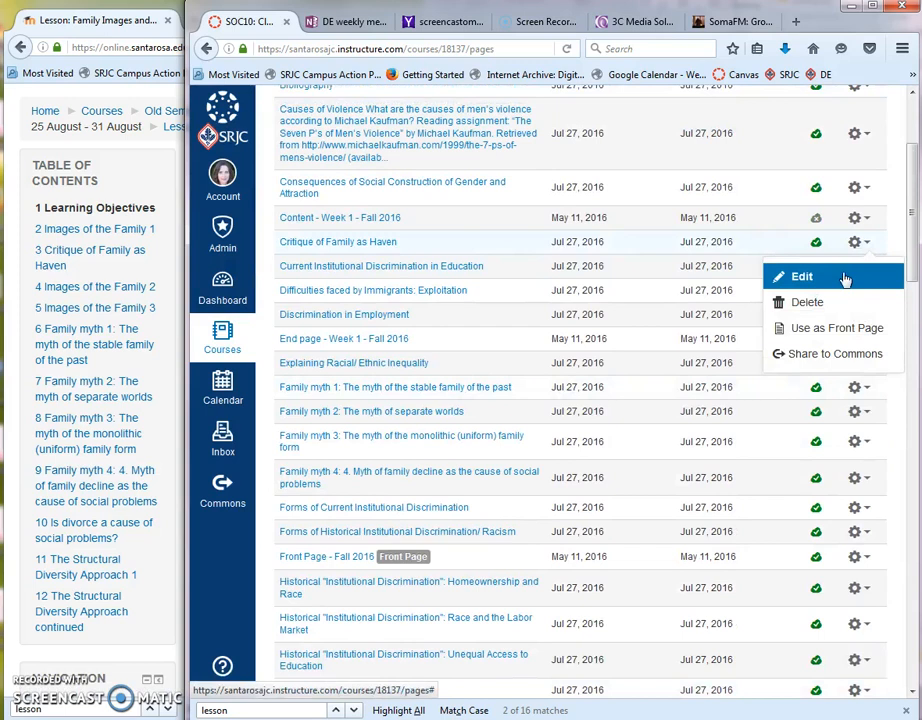
pyautogui.click(802, 277)
pyautogui.press('Home')
pyautogui.write('1.2')
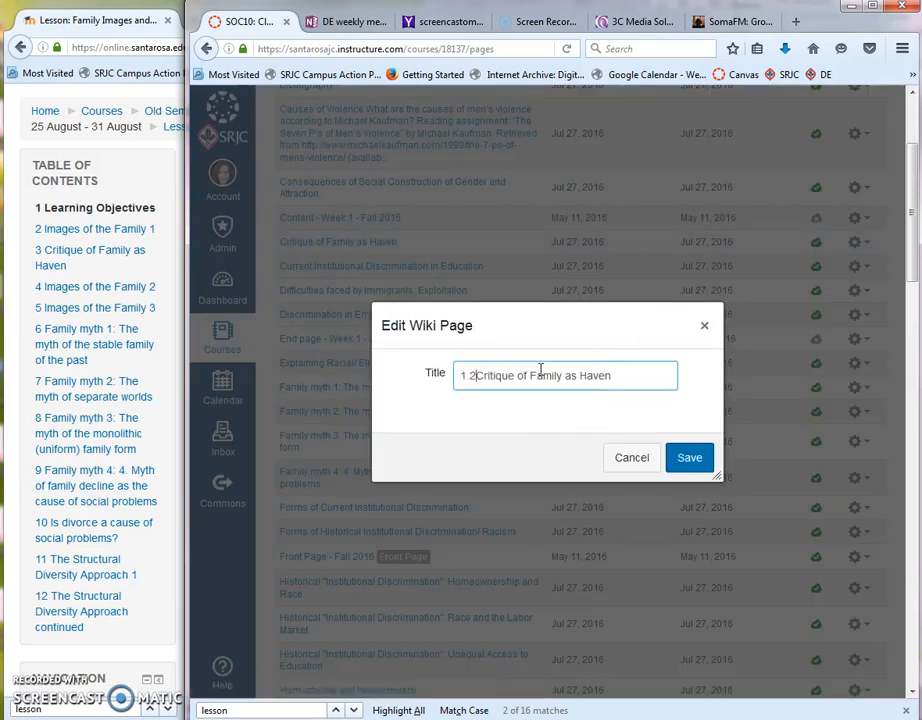
pyautogui.click(690, 458)
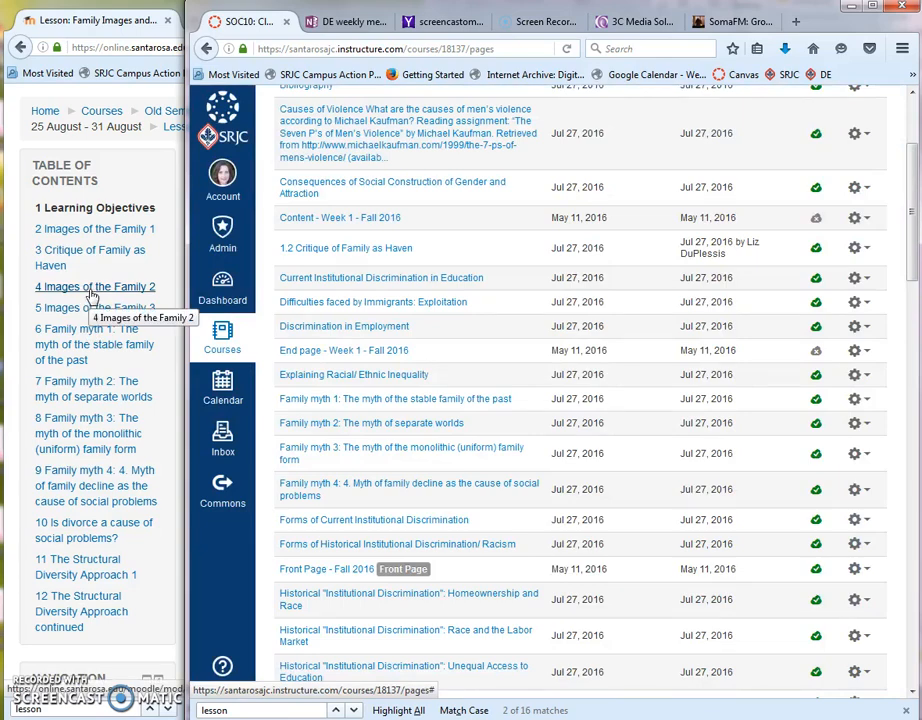
# Step: Rename the page "Images of the Family 2" as "1.3 Images of the Family 2"
pyautogui.scroll(-6, 465, 458)
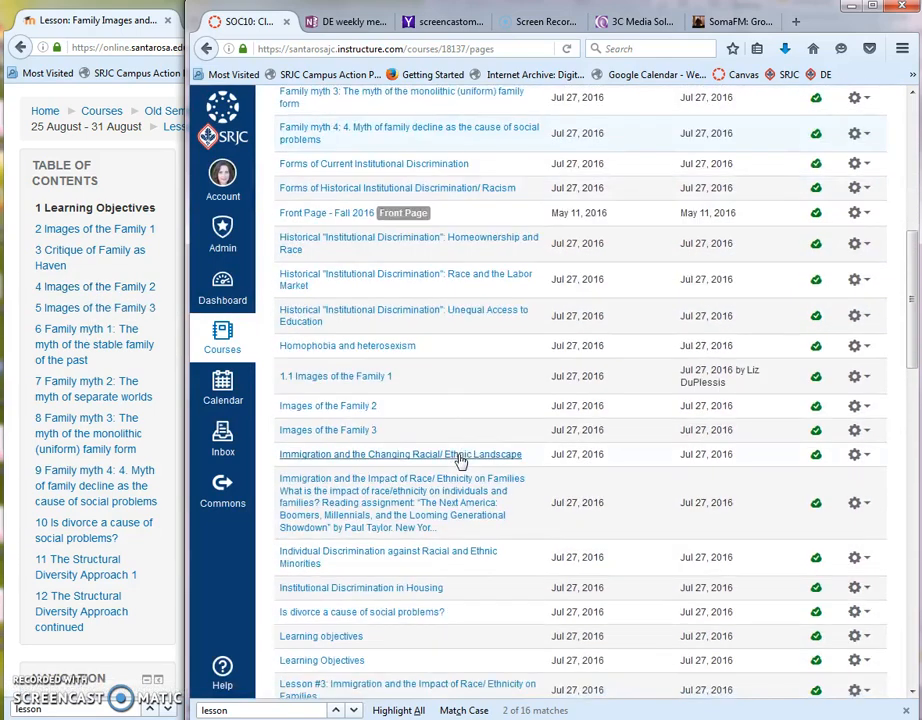
pyautogui.click(860, 406)
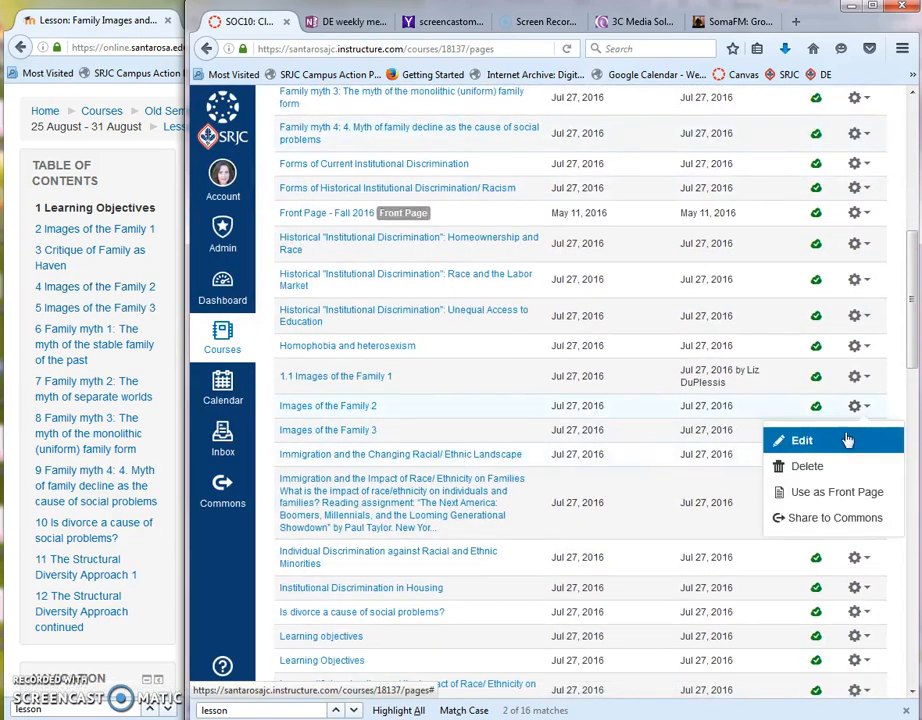
pyautogui.click(830, 436)
pyautogui.write('1.3')
pyautogui.click(690, 458)
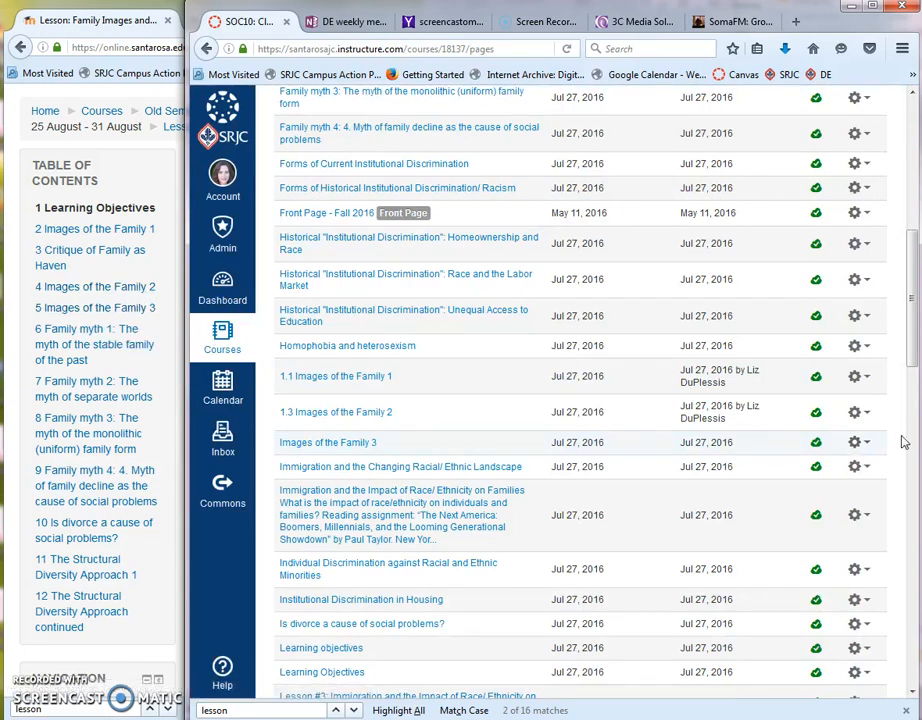
# Step: Rename the page "Images of the Family 3" as "1.4 Images of the Family 3" and sort the page list by title
pyautogui.click(860, 443)
pyautogui.click(849, 488)
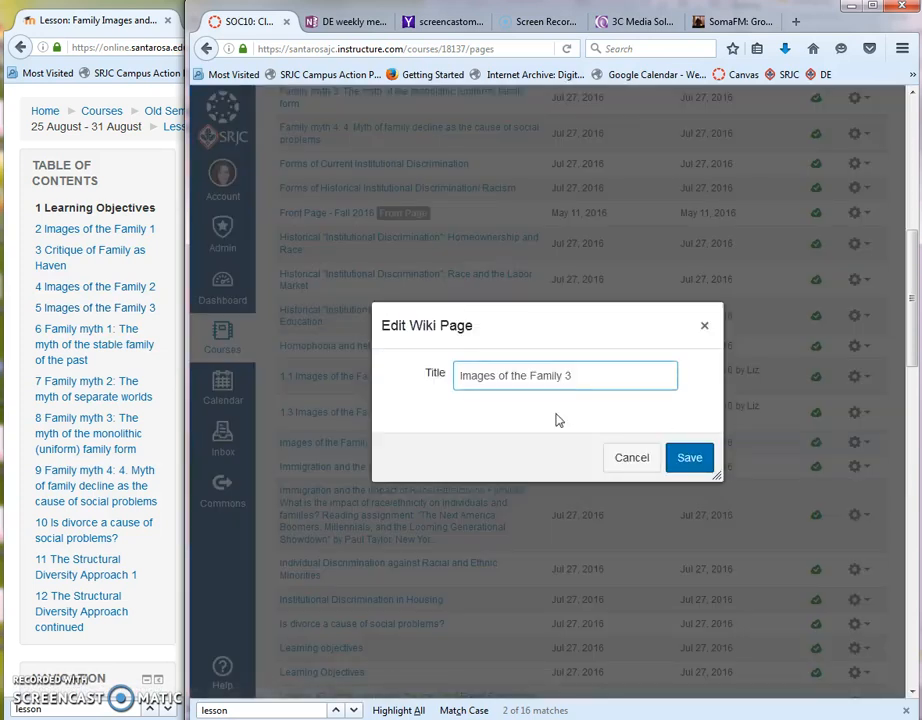
pyautogui.write('1.4')
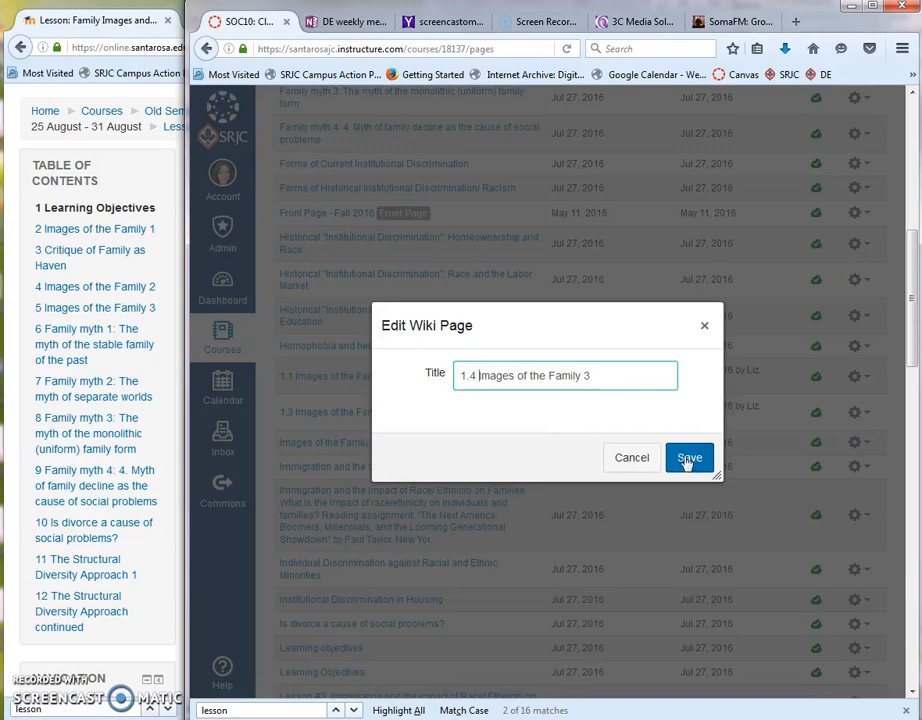
pyautogui.click(690, 458)
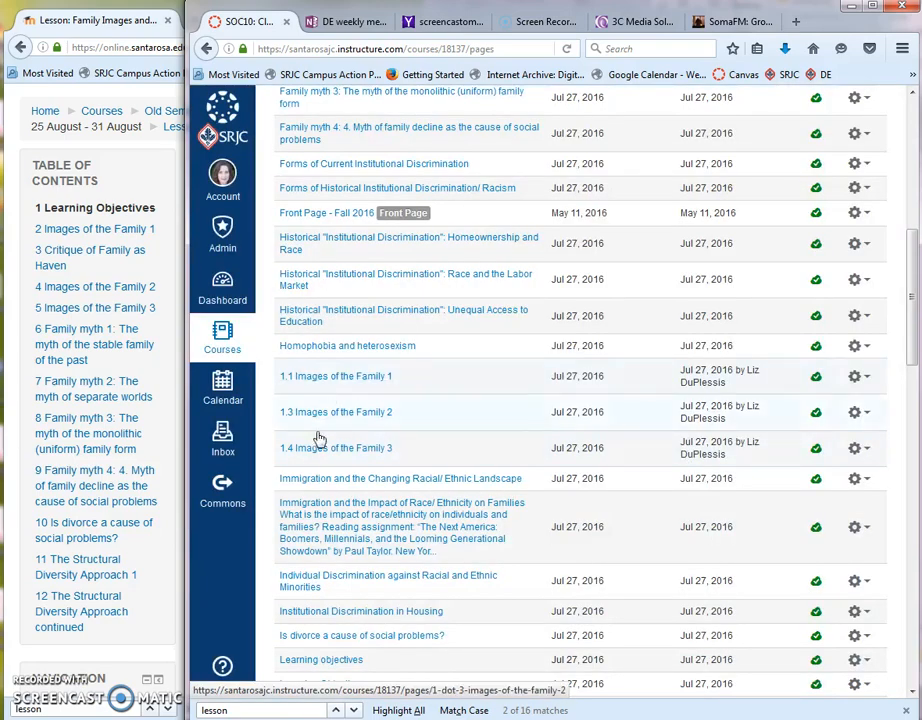
pyautogui.scroll(10, 334, 385)
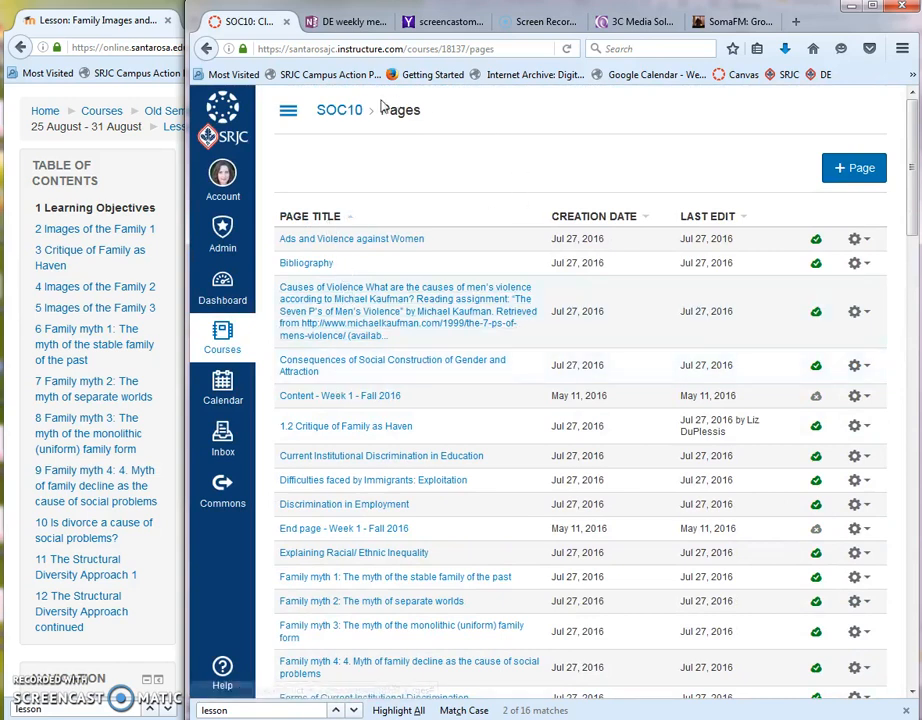
pyautogui.click(303, 221)
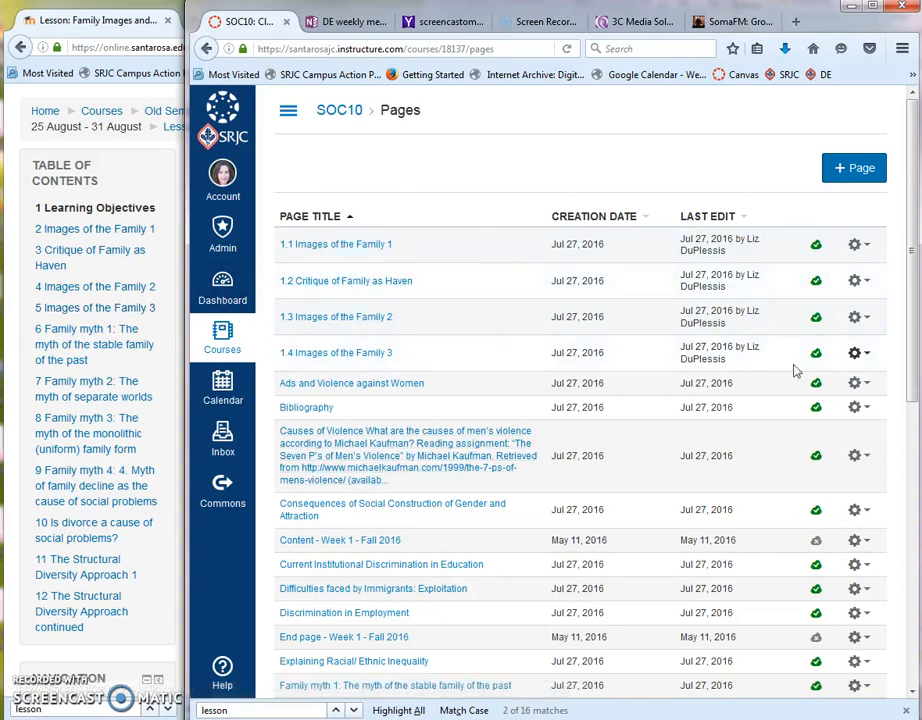
# Step: Open the "Lesson 1 table of contents" page from the course modules for editing, and switch to the Moodle lesson window
pyautogui.click(288, 111)
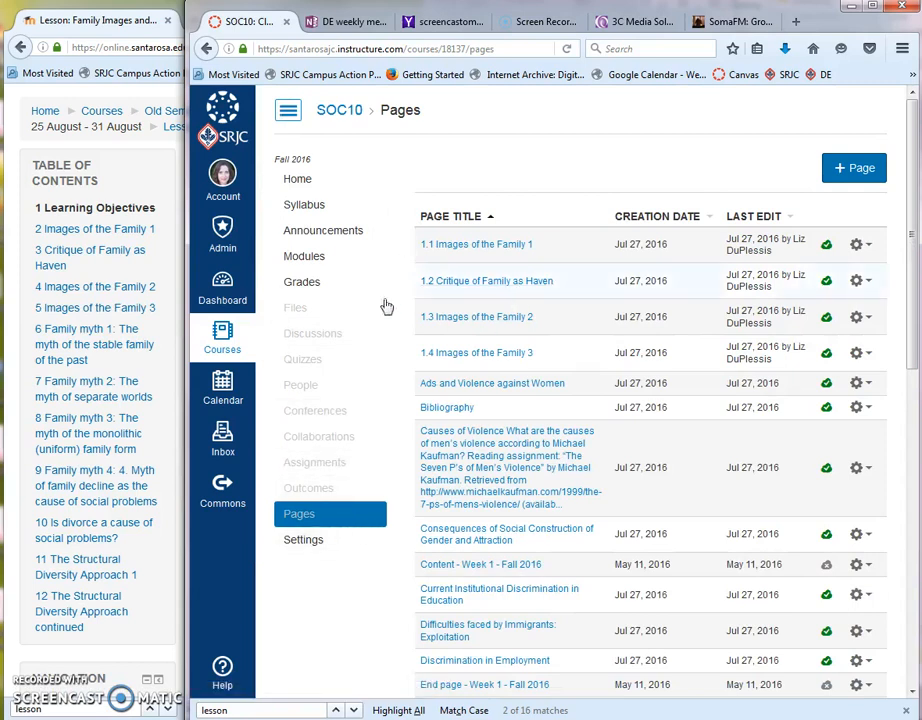
pyautogui.click(304, 257)
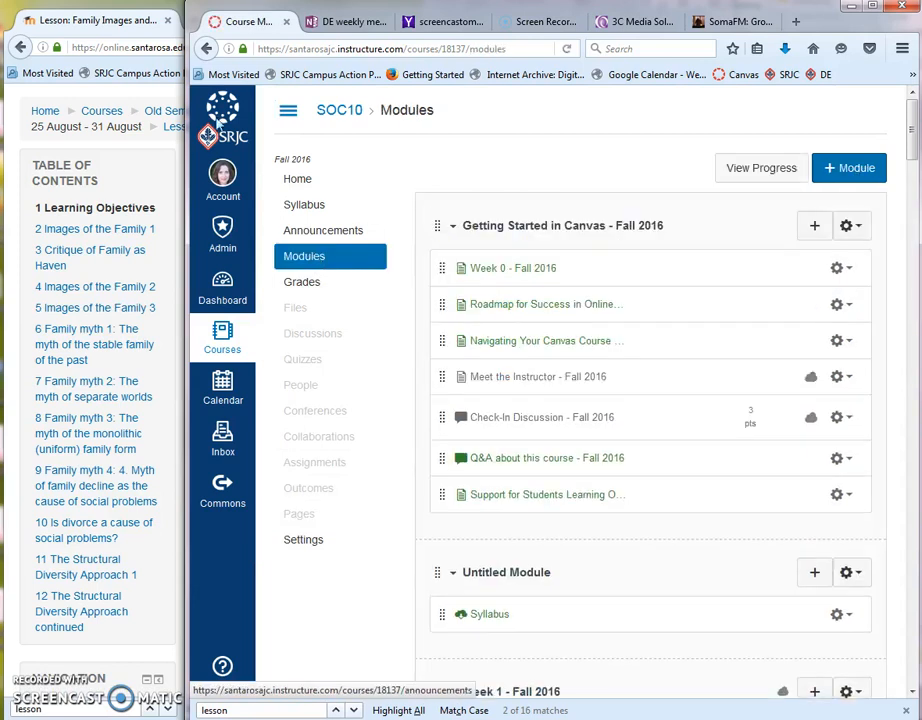
pyautogui.click(288, 116)
pyautogui.scroll(-6, 605, 375)
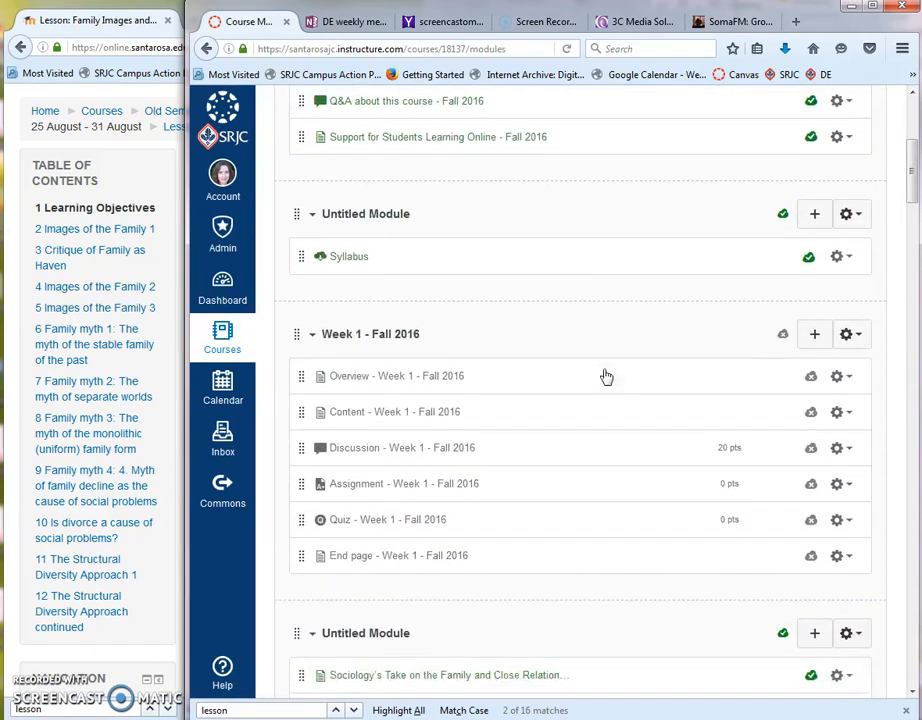
pyautogui.scroll(-8, 600, 378)
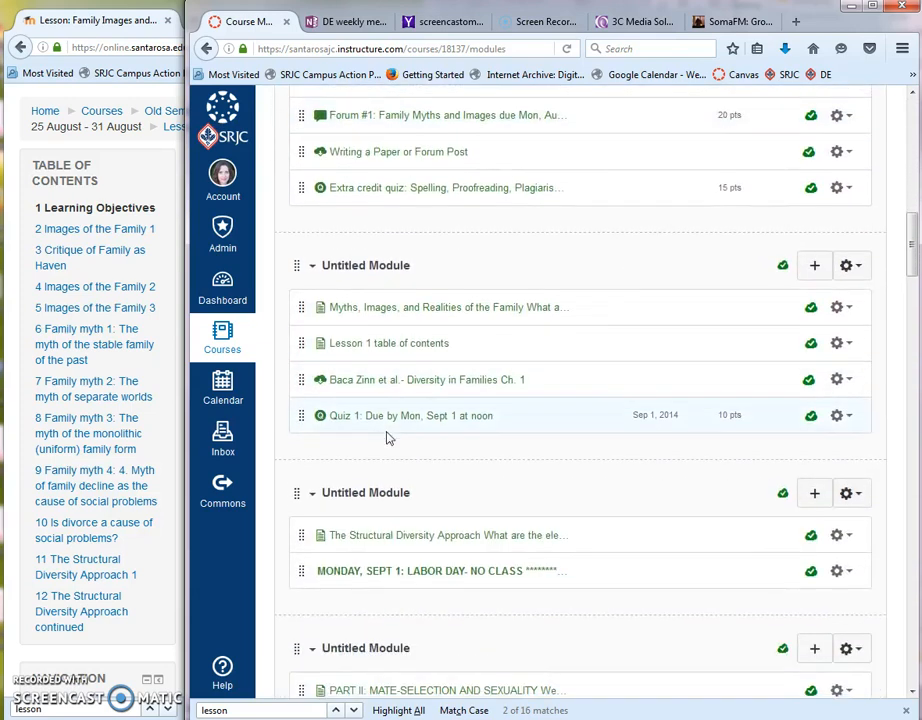
pyautogui.click(410, 344)
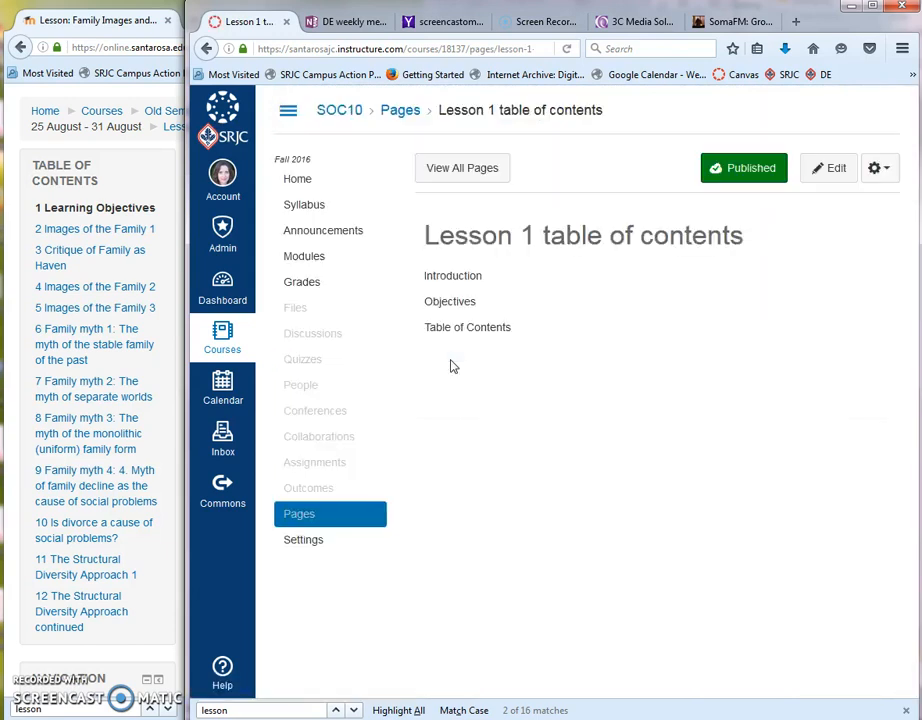
pyautogui.click(830, 175)
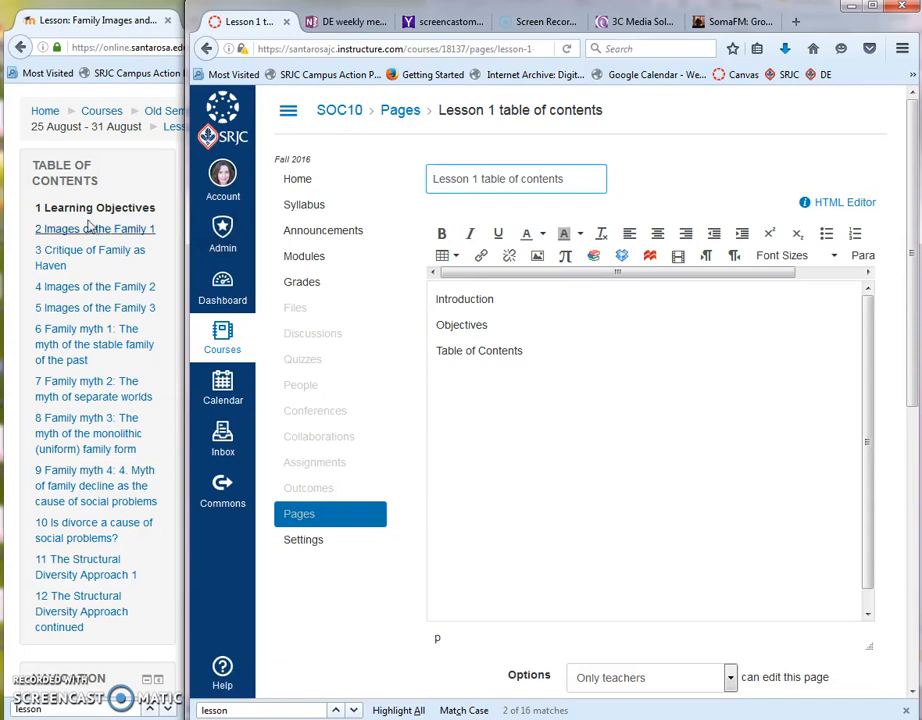
pyautogui.click(168, 187)
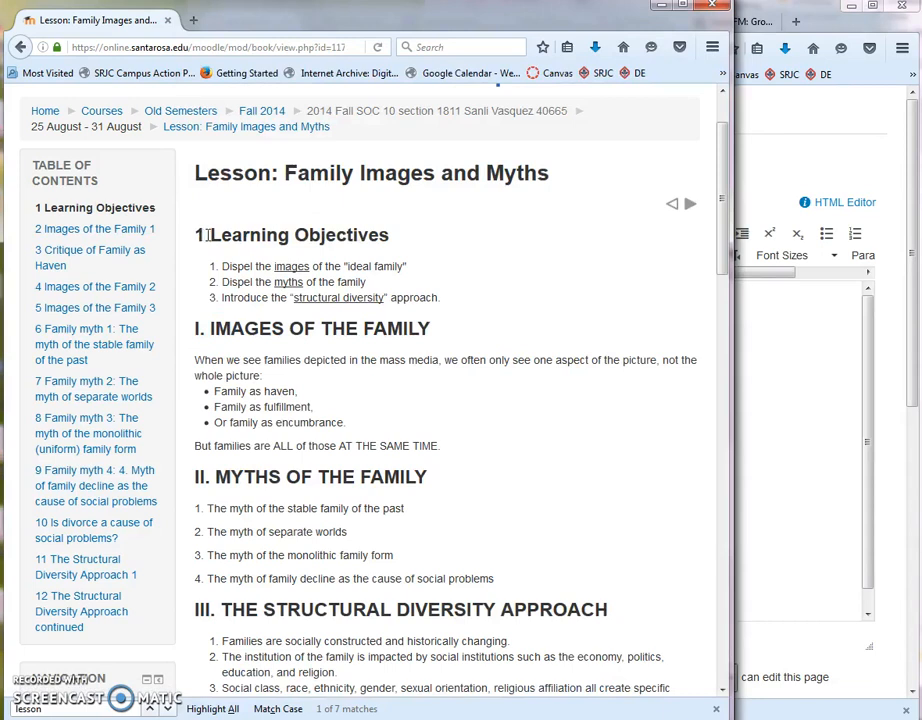
pyautogui.moveTo(197, 234); pyautogui.dragTo(390, 322)
pyautogui.moveTo(447, 356); pyautogui.dragTo(457, 444)
pyautogui.scroll(-3, 480, 360)
pyautogui.scroll(3, 436, 263)
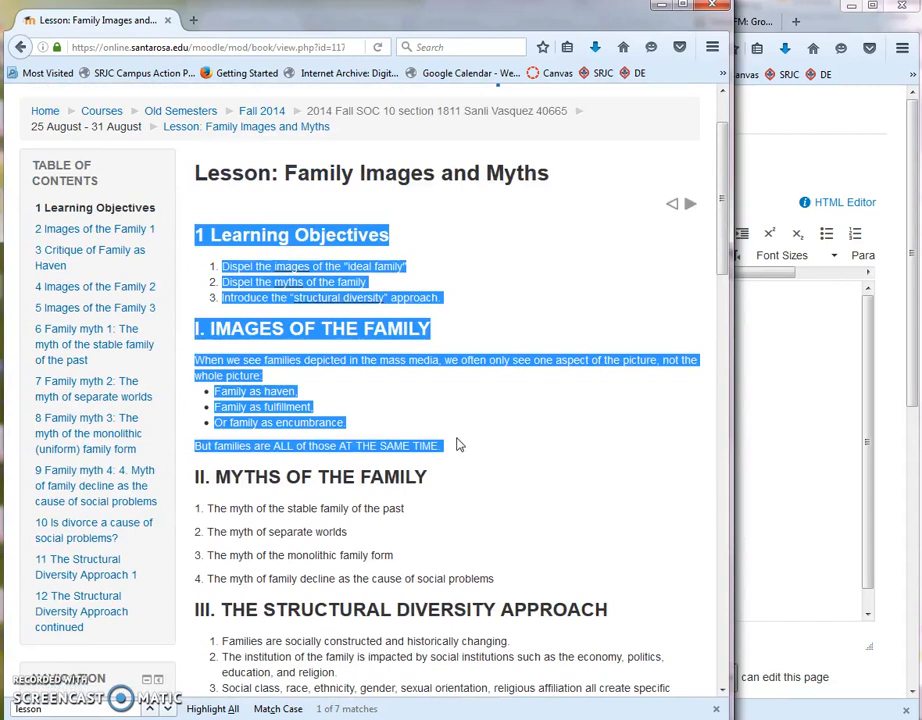
pyautogui.click(233, 328)
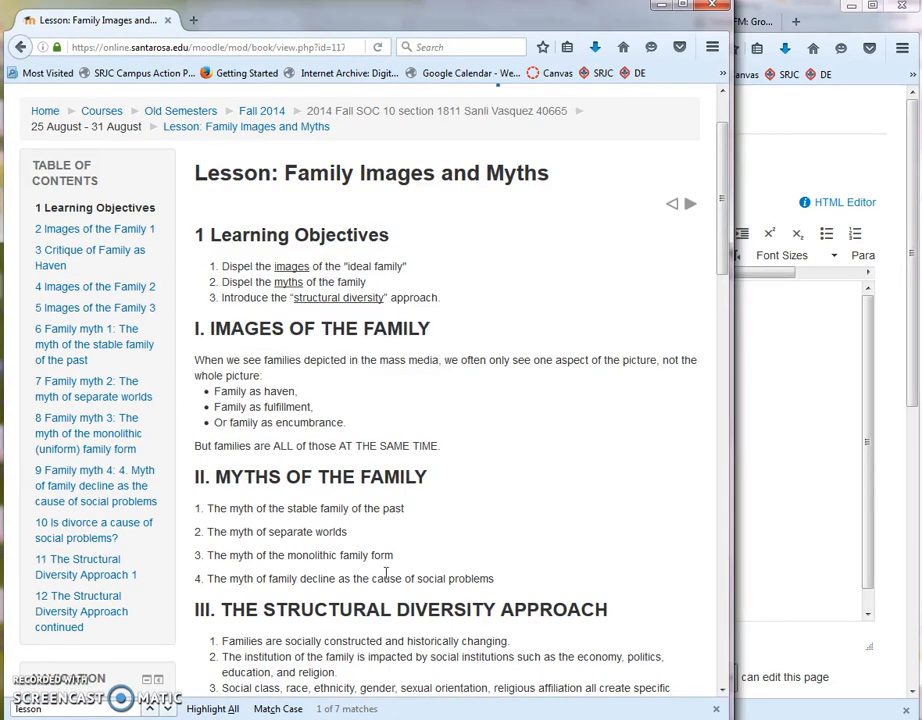
# Step: Copy the Learning Objectives heading and its three numbered items from Moodle, and paste them below the "Objectives" line in the Canvas page
pyautogui.moveTo(446, 307); pyautogui.dragTo(209, 236)
pyautogui.hotkey('ctrl', 'c')
pyautogui.click(850, 340)
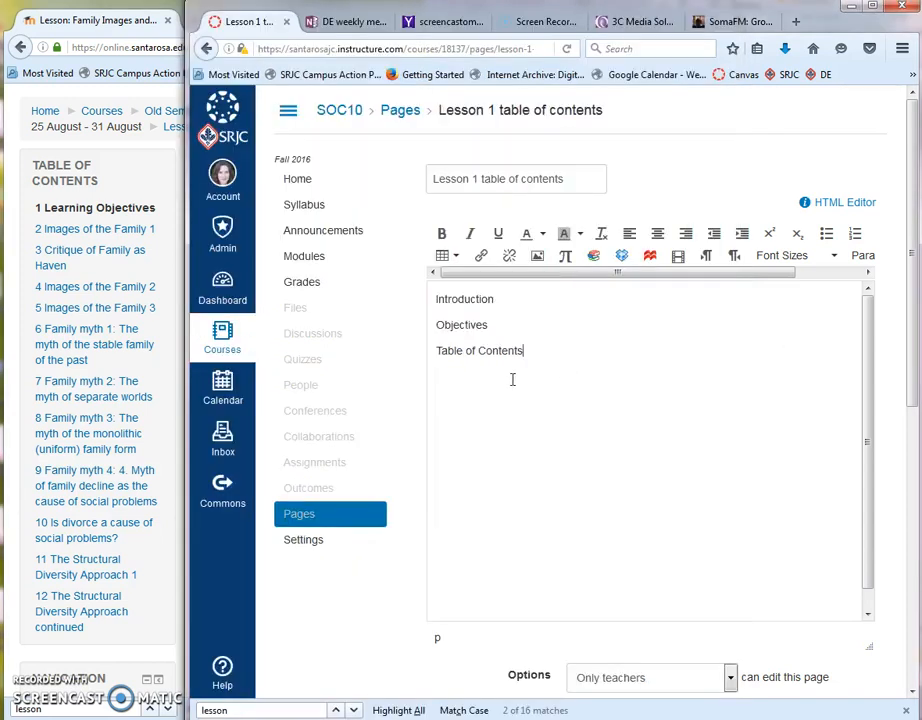
pyautogui.press('Return')
pyautogui.hotkey('ctrl', 'v')
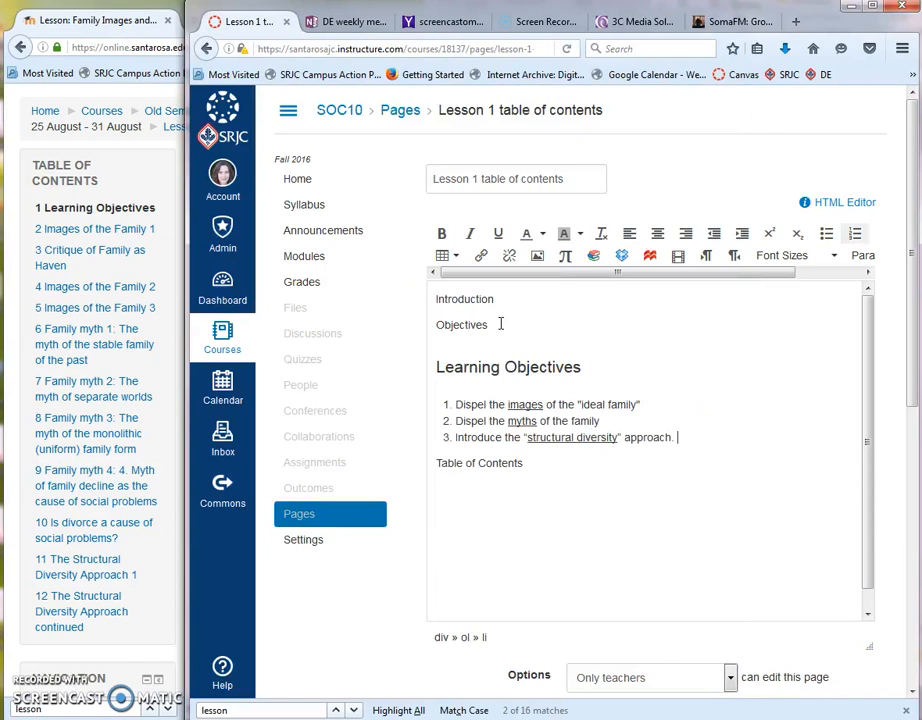
# Step: Delete the redundant "Objectives" line and its empty paragraph above the Learning Objectives heading
pyautogui.moveTo(501, 323); pyautogui.dragTo(434, 333)
pyautogui.press('Delete')
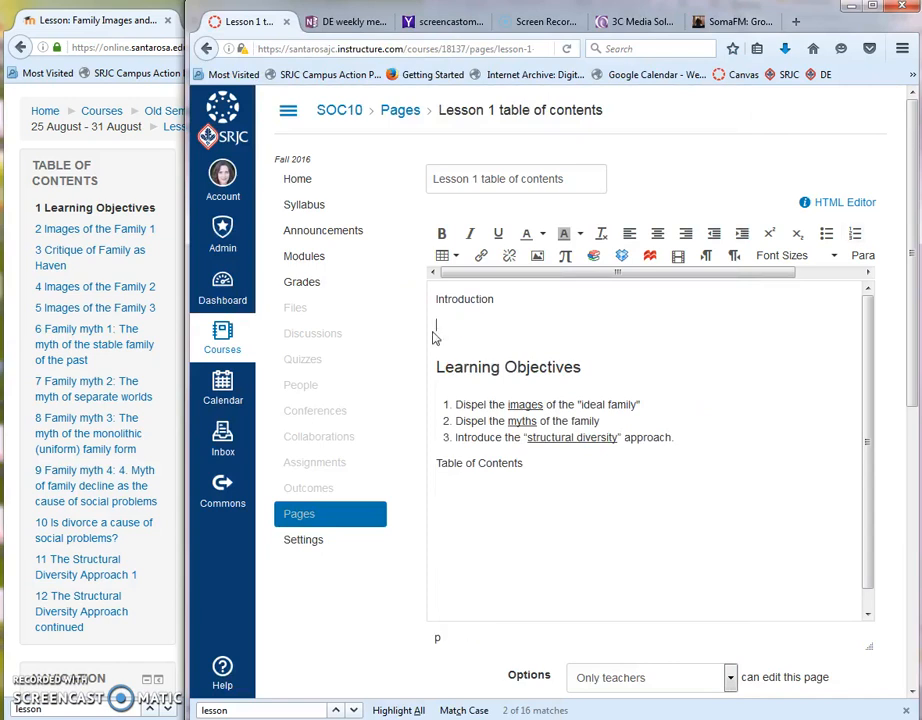
pyautogui.press('Delete')
# Step: Format the "Introduction" and "Table of Contents" lines as Header 2, and add a new line below "Table of Contents"
pyautogui.moveTo(494, 300); pyautogui.dragTo(434, 299)
pyautogui.click(490, 304)
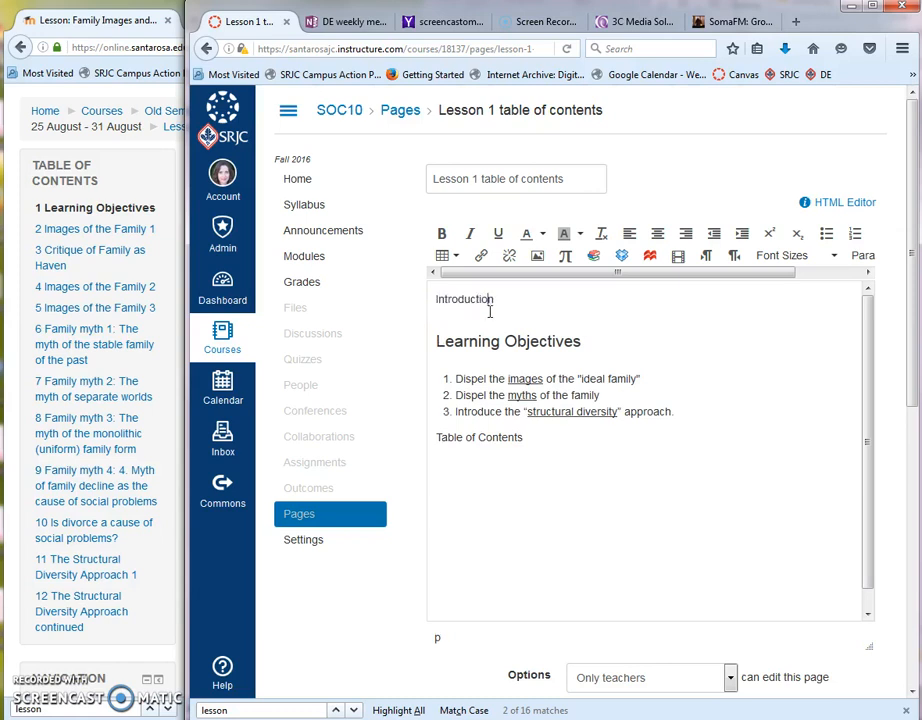
pyautogui.moveTo(495, 300); pyautogui.dragTo(426, 302)
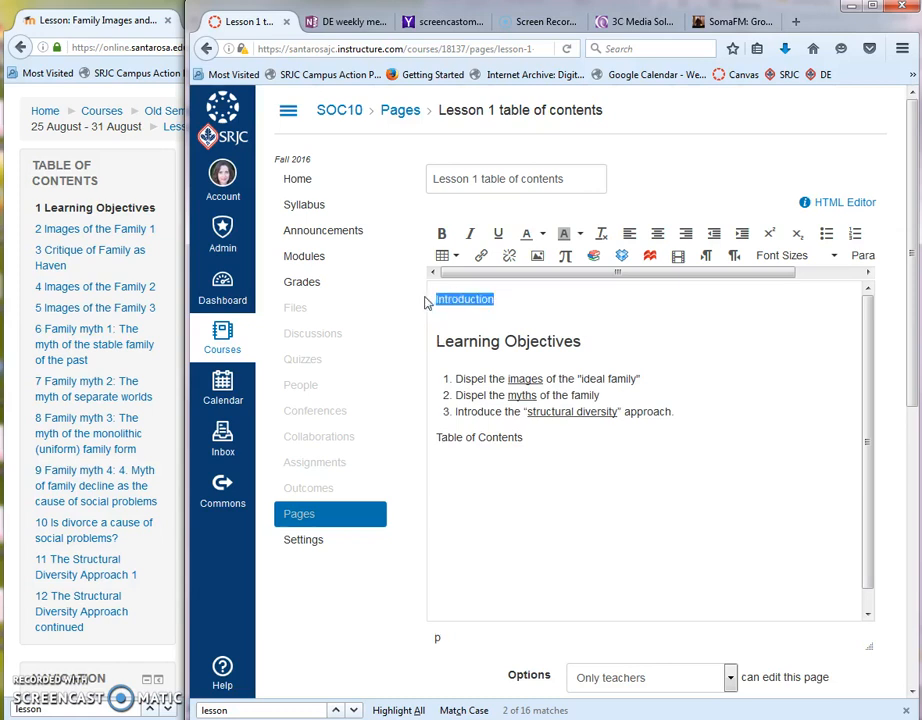
pyautogui.click(862, 256)
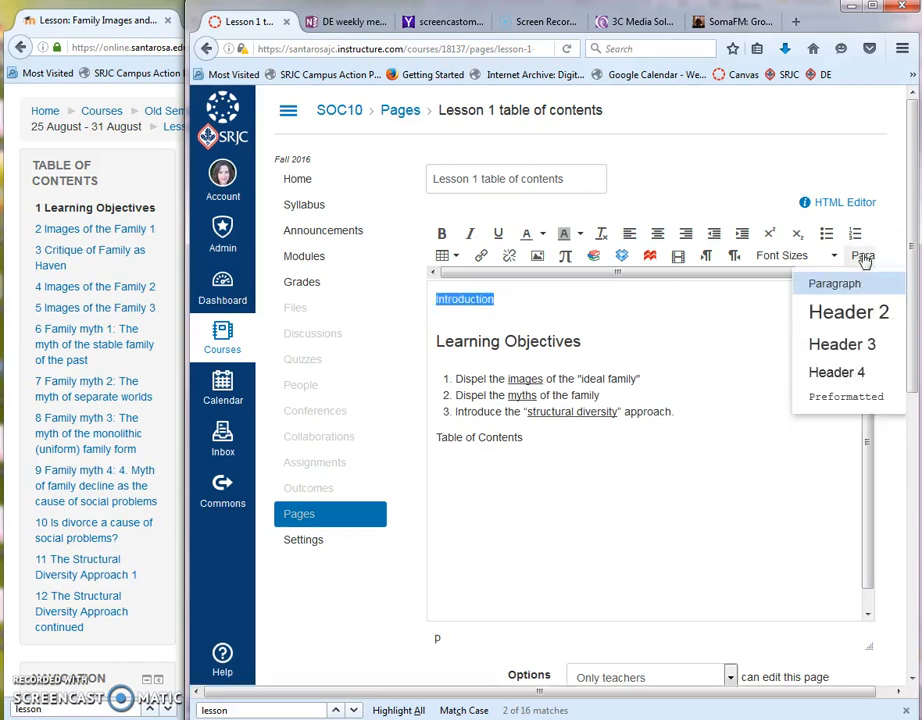
pyautogui.click(856, 313)
pyautogui.moveTo(523, 446); pyautogui.dragTo(432, 444)
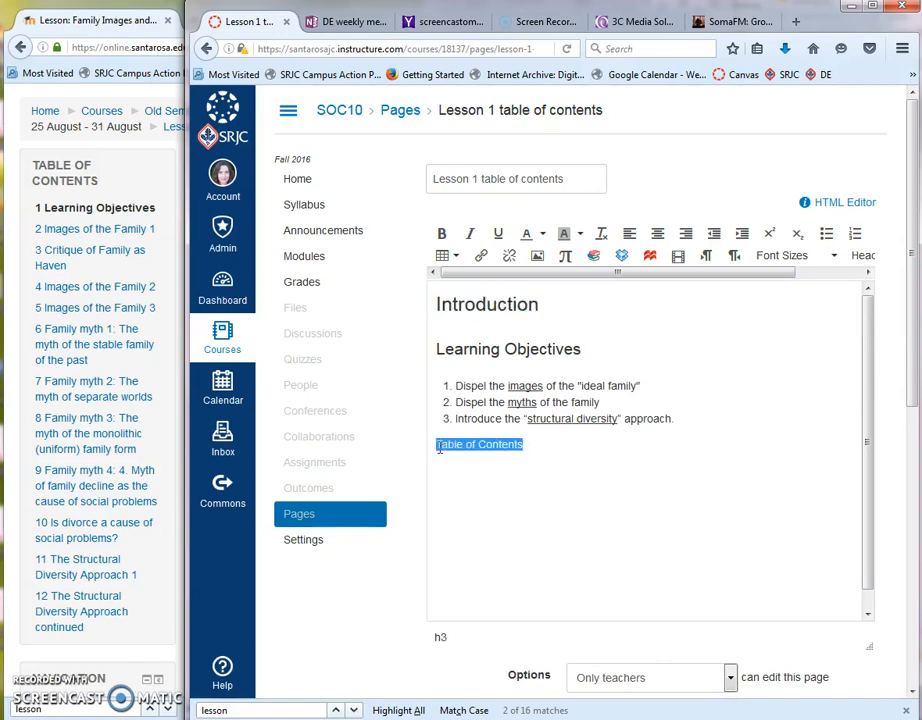
pyautogui.click(862, 256)
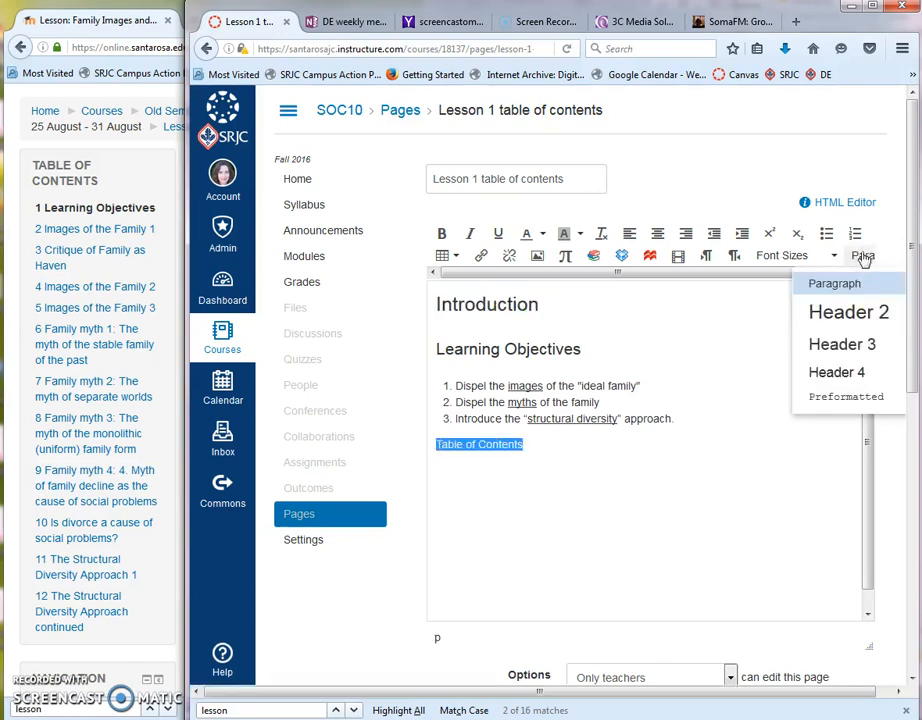
pyautogui.click(871, 318)
pyautogui.click(633, 442)
pyautogui.press('Return')
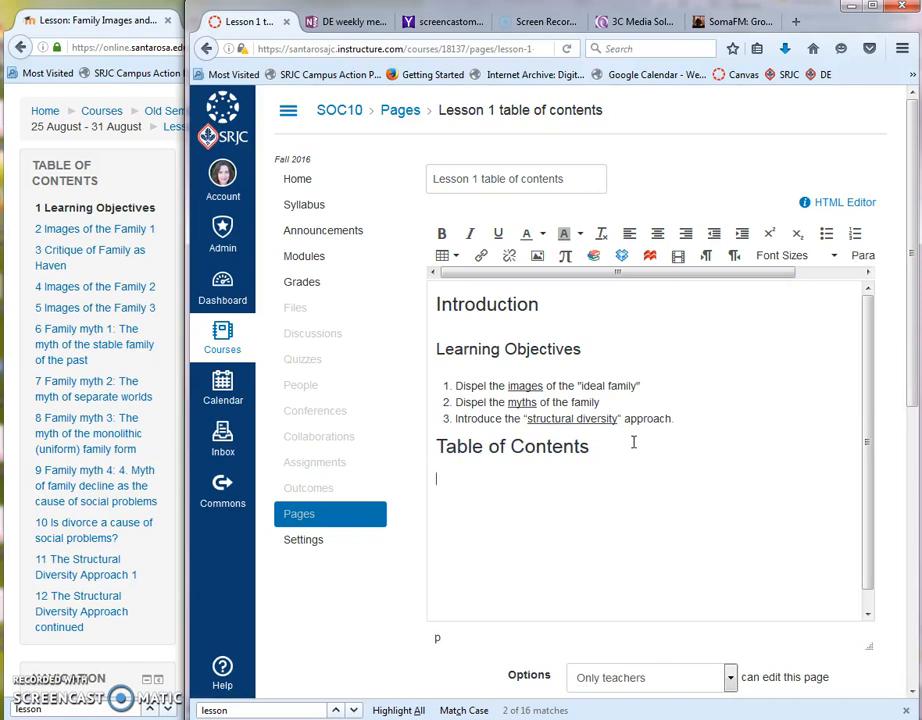
# Step: Hide the course navigation and widen the Canvas window until the course content links appear beside the page editor
pyautogui.scroll(-1, 633, 442)
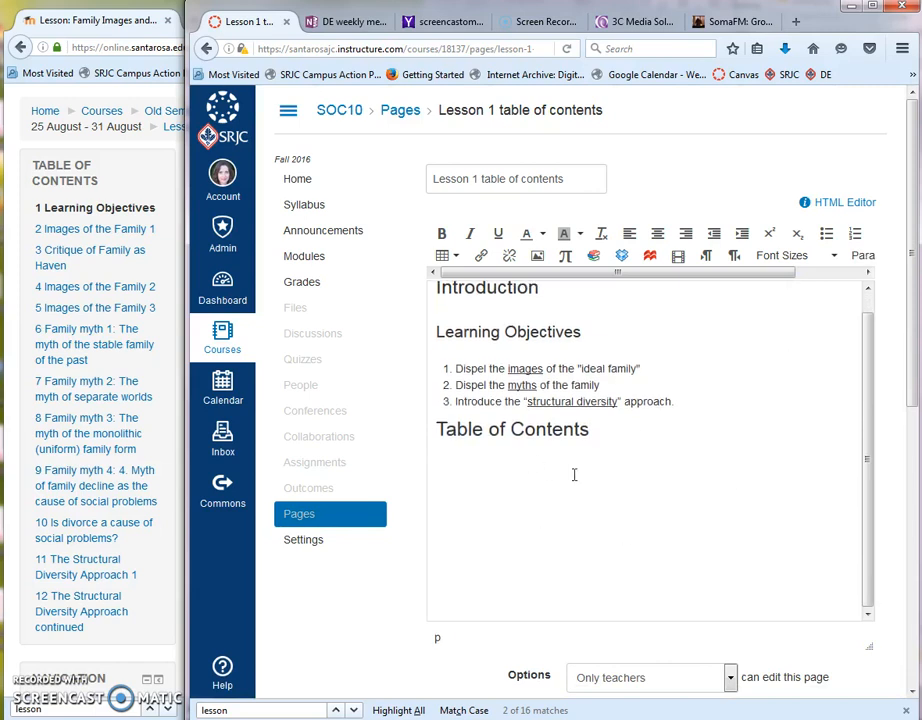
pyautogui.click(288, 111)
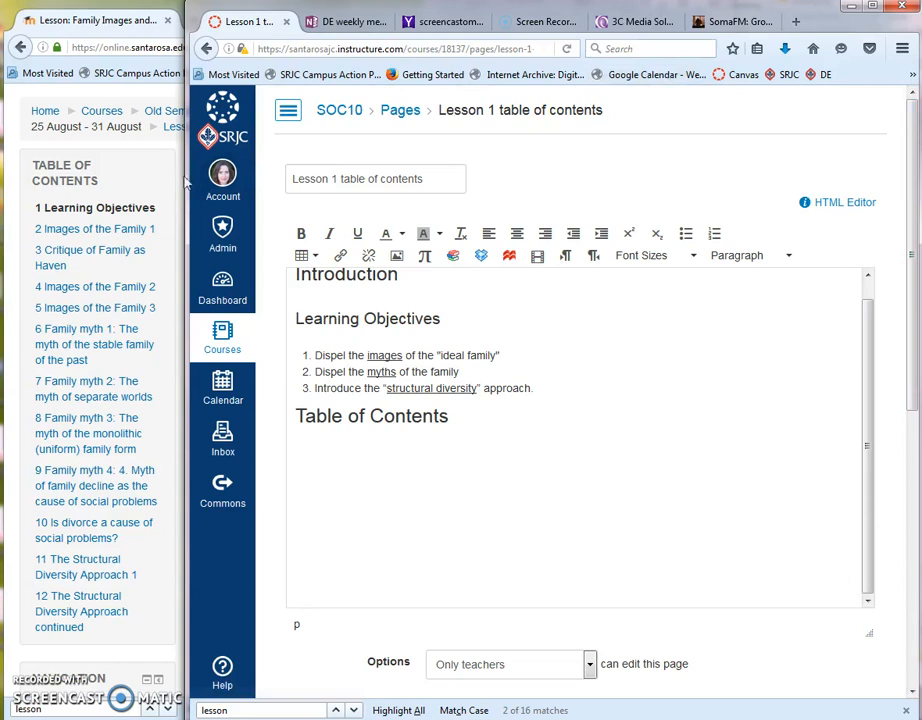
pyautogui.moveTo(187, 178); pyautogui.dragTo(107, 178)
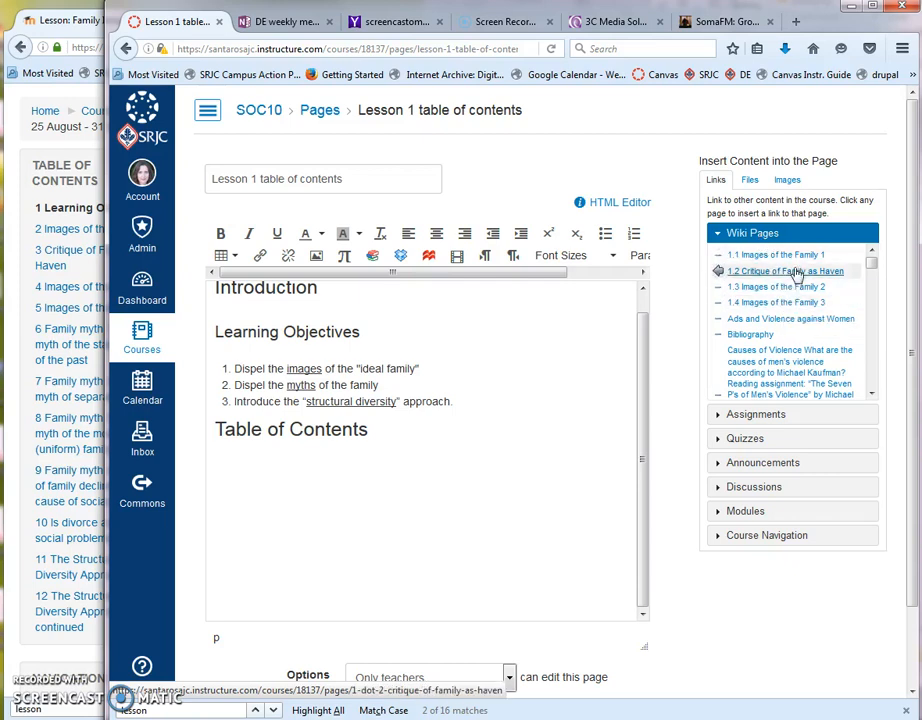
# Step: Insert links to the pages 1.1 Images of the Family 1 through 1.4 Images of the Family 3 on separate lines below the Table of Contents heading
pyautogui.click(504, 436)
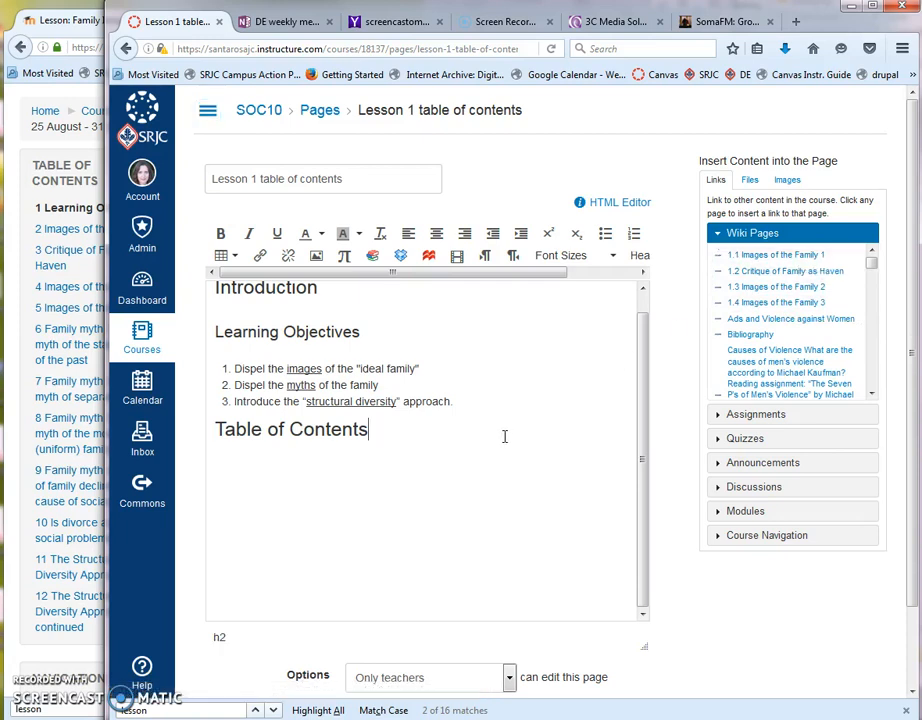
pyautogui.press('Return')
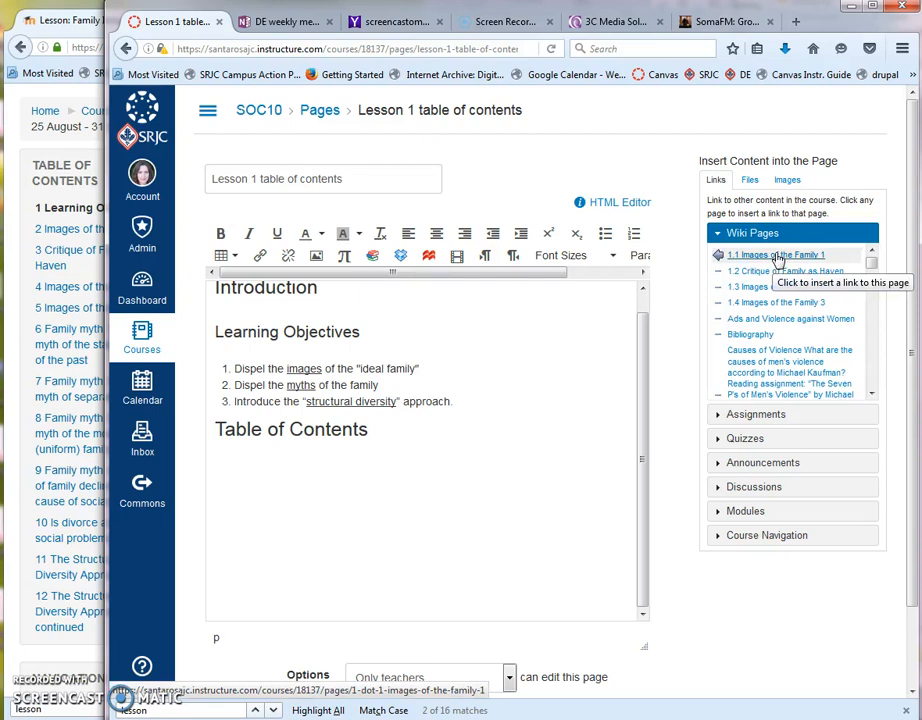
pyautogui.click(765, 262)
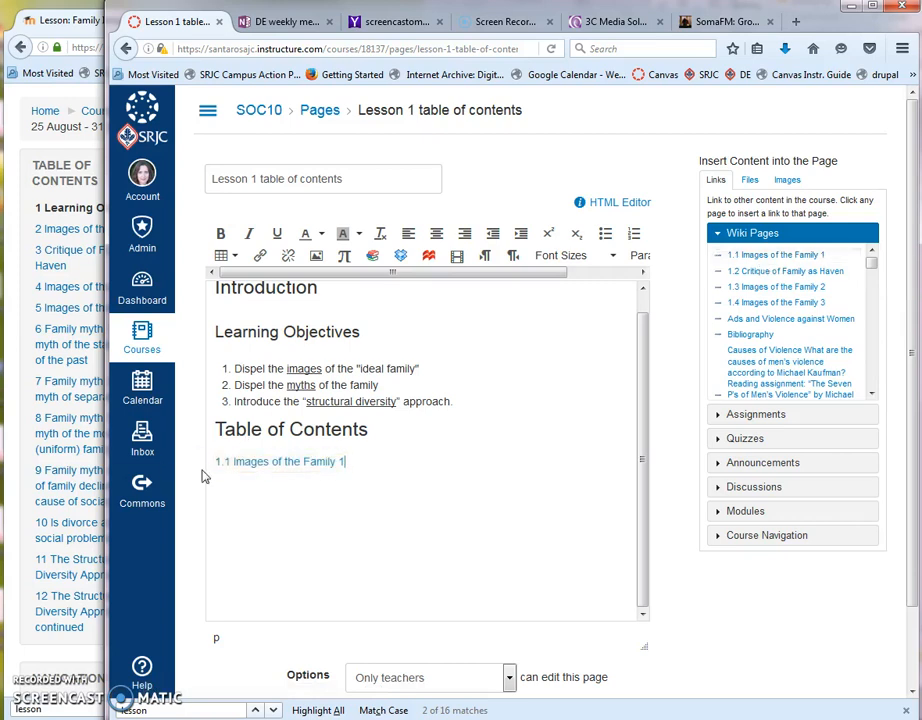
pyautogui.click(364, 462)
pyautogui.press('Return')
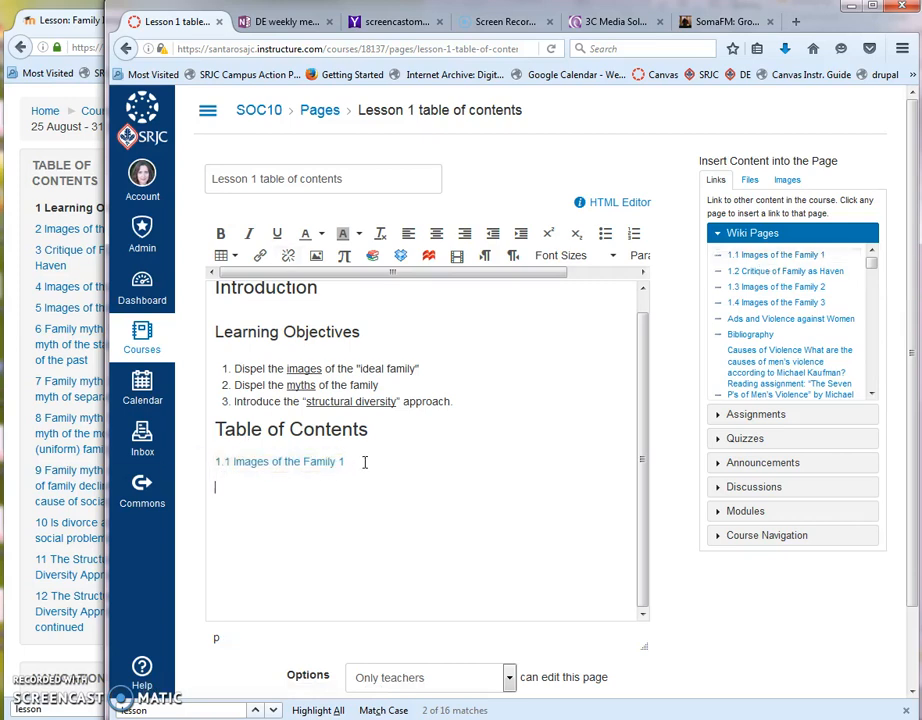
pyautogui.click(781, 272)
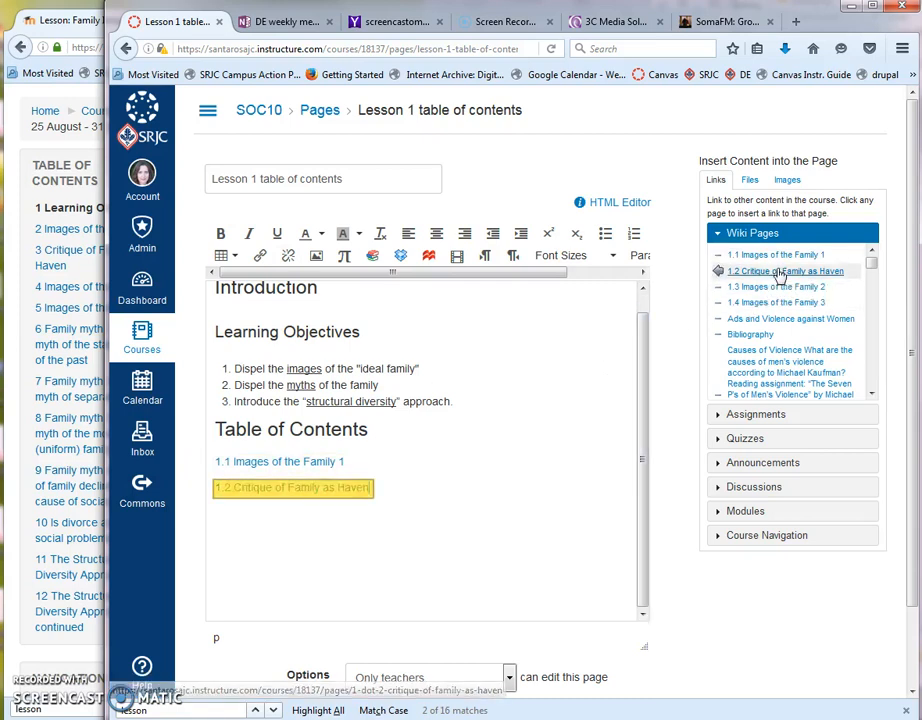
pyautogui.press('Return')
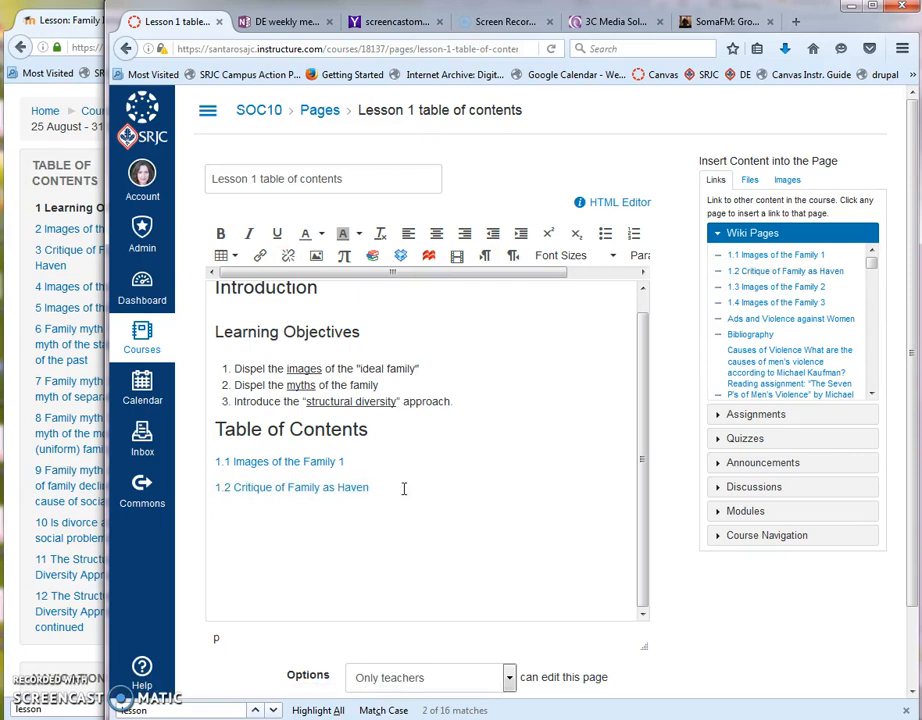
pyautogui.click(763, 288)
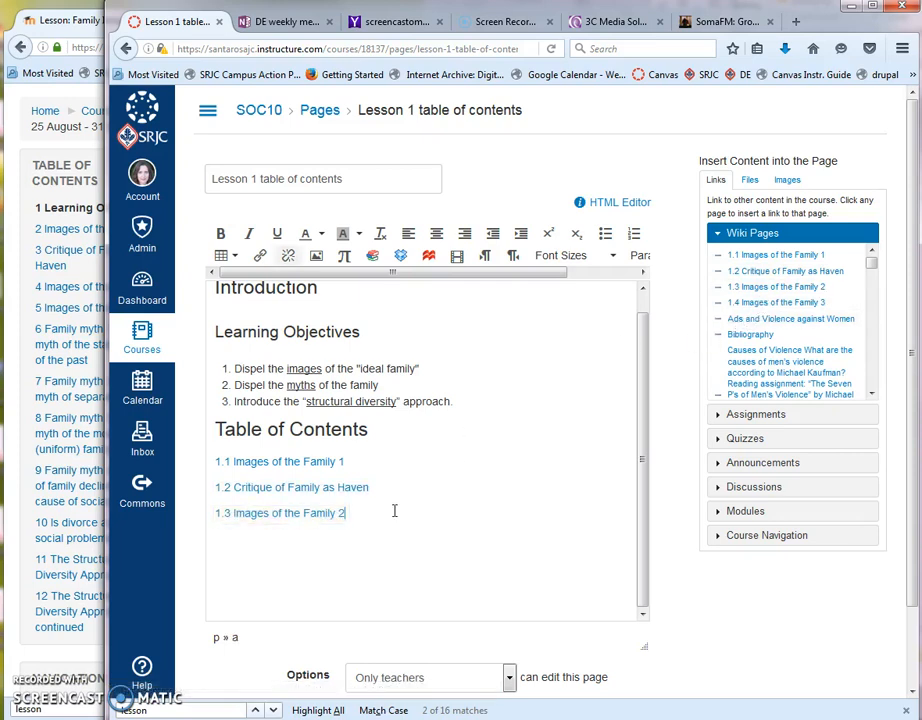
pyautogui.click(745, 302)
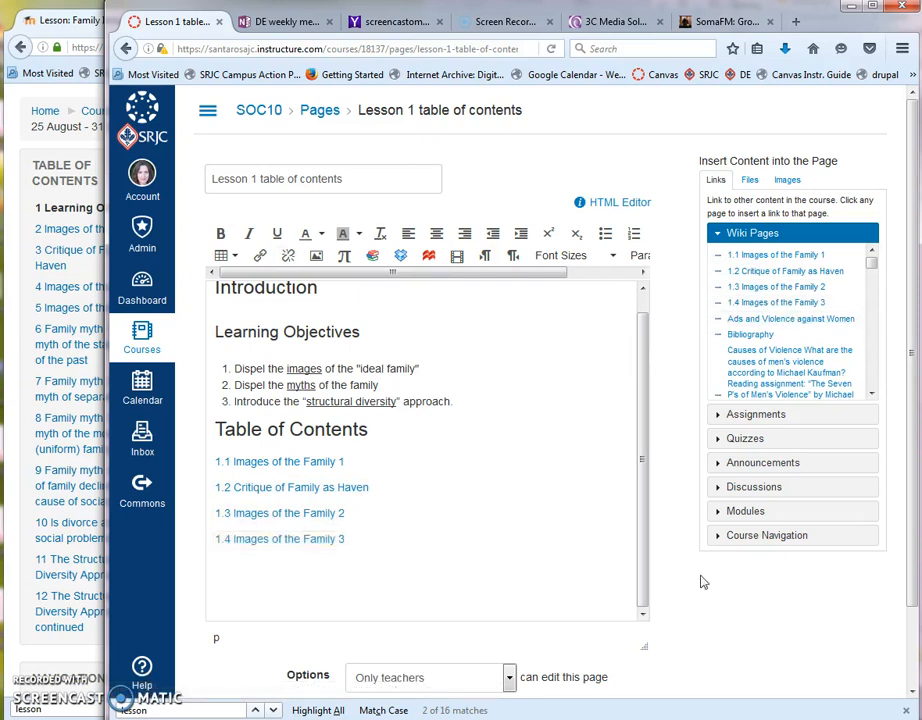
# Step: Save the "Lesson 1 table of contents" page
pyautogui.scroll(-1, 686, 615)
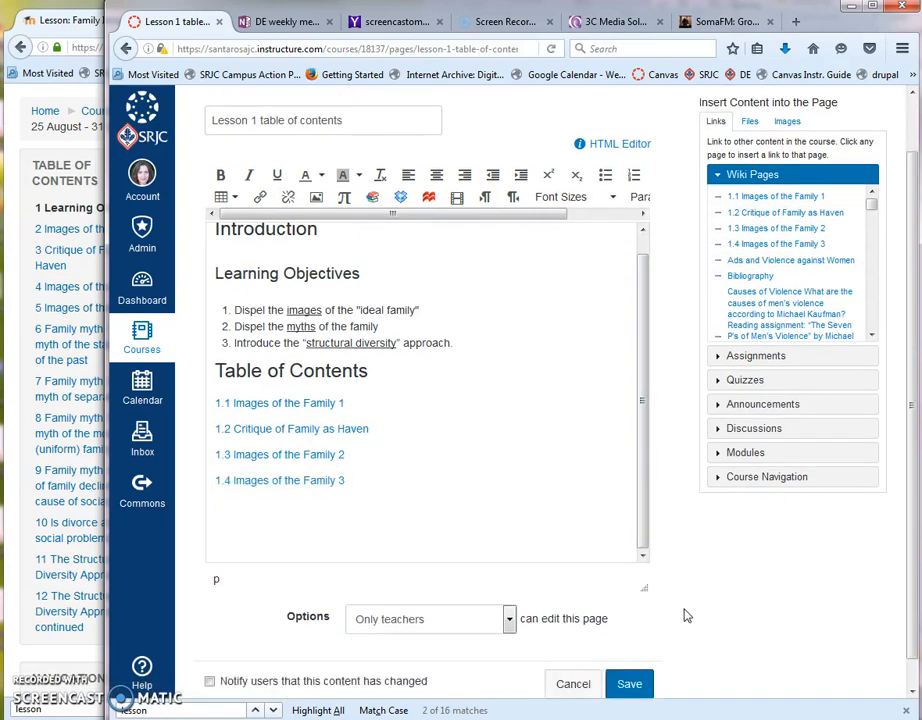
pyautogui.scroll(-1, 686, 615)
pyautogui.click(628, 655)
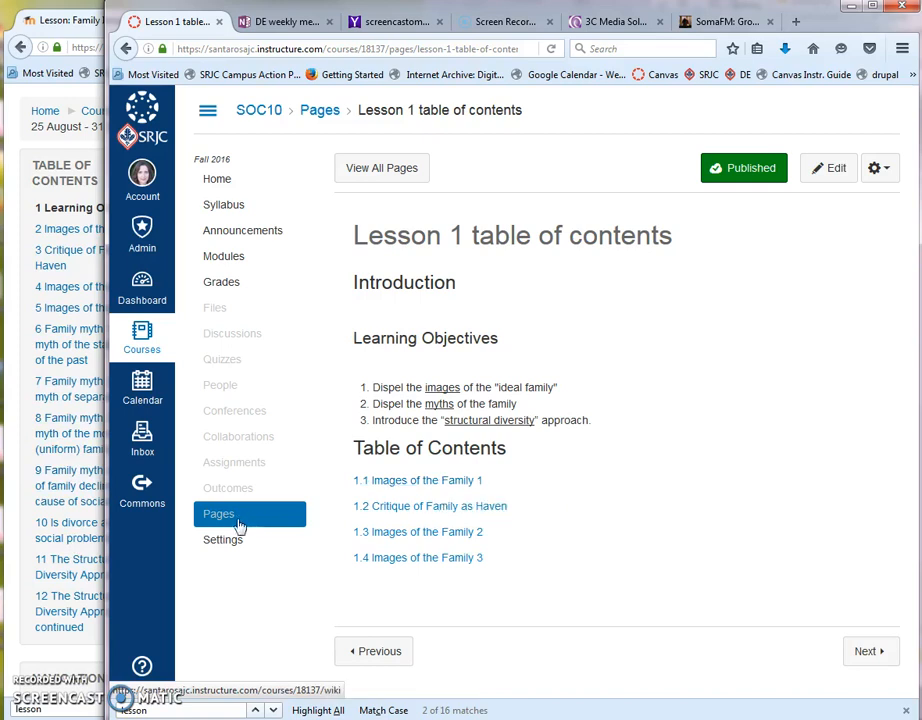
# Step: Open the 1.1 Images of the Family 1 page from its table of contents link and look through it to the end
pyautogui.click(455, 484)
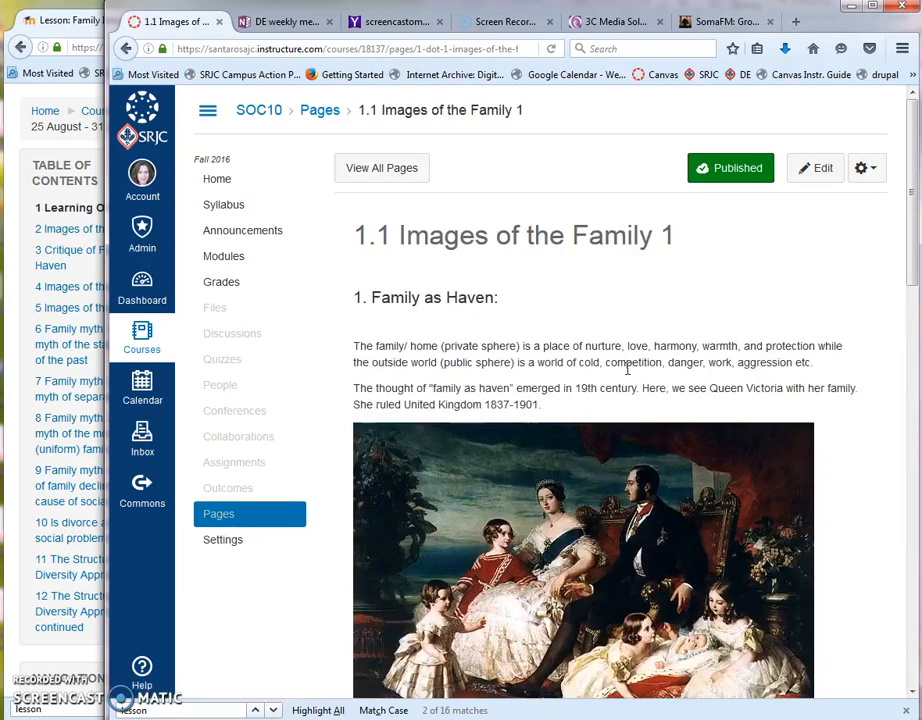
pyautogui.scroll(-10, 628, 369)
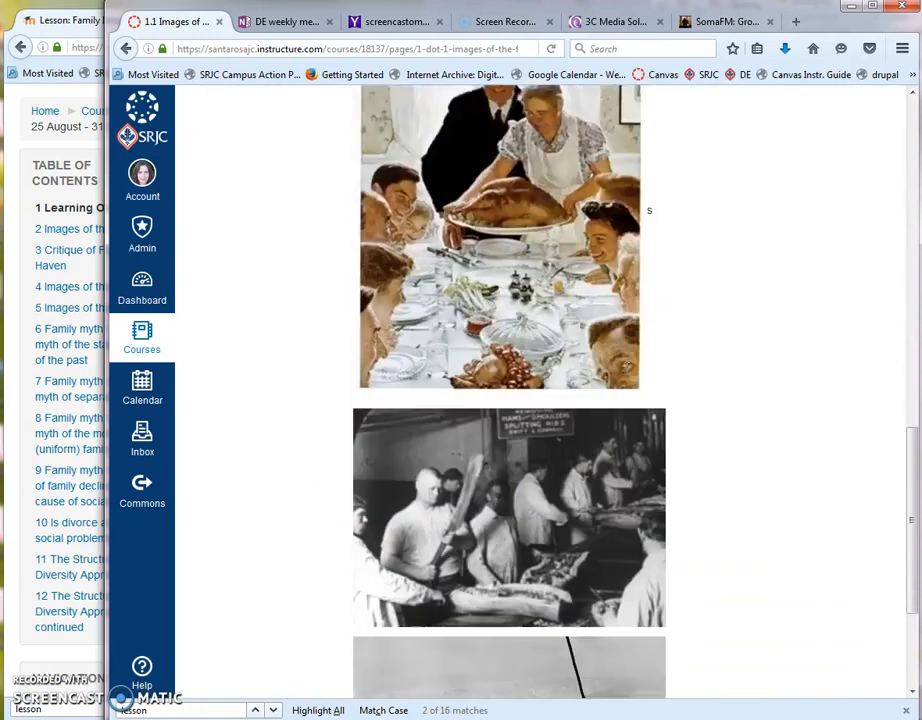
pyautogui.scroll(-4, 628, 375)
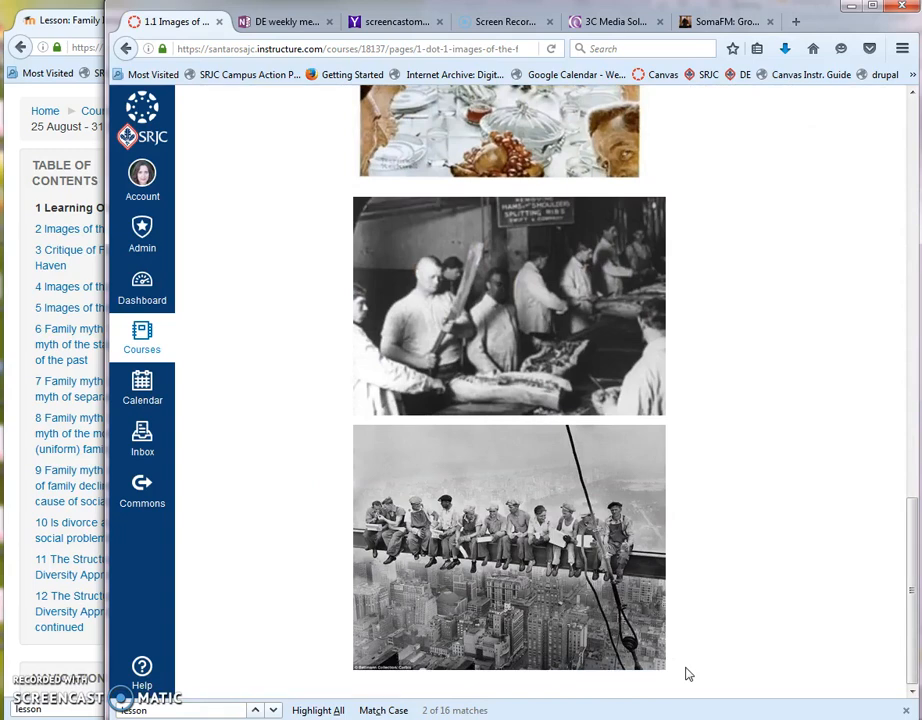
pyautogui.scroll(14, 706, 652)
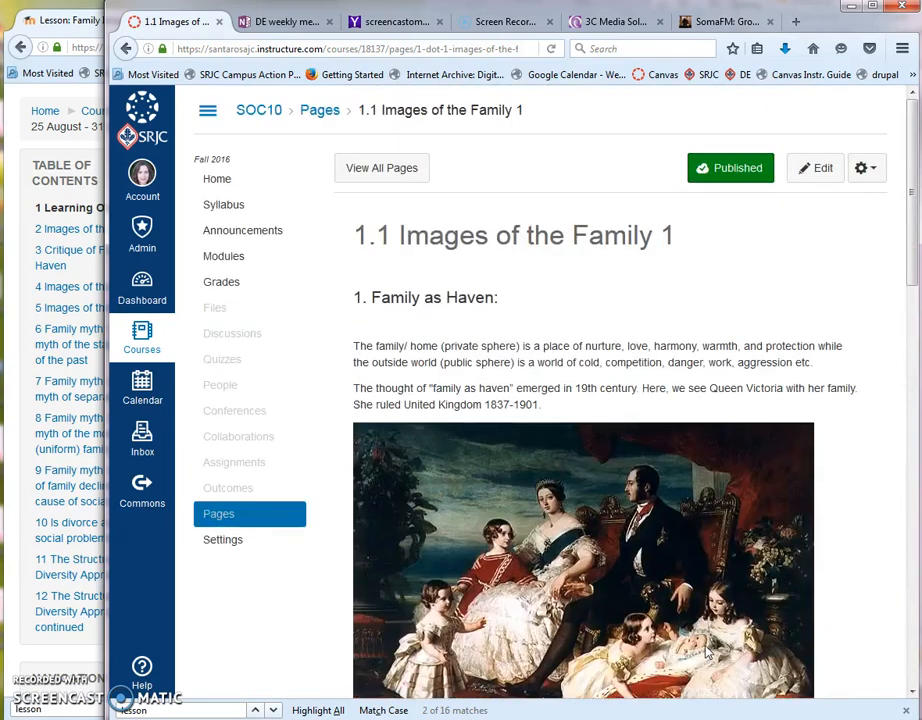
# Step: Start editing the 1.1 page, with the window widened to show the content links and the course navigation hidden
pyautogui.click(201, 115)
pyautogui.click(826, 168)
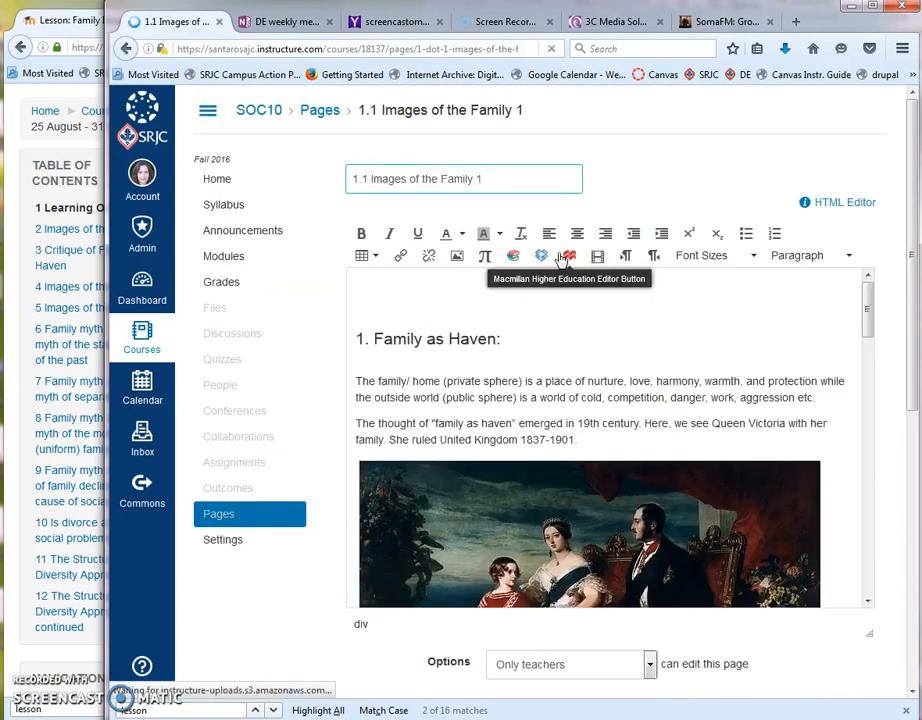
pyautogui.moveTo(108, 292); pyautogui.dragTo(9, 281)
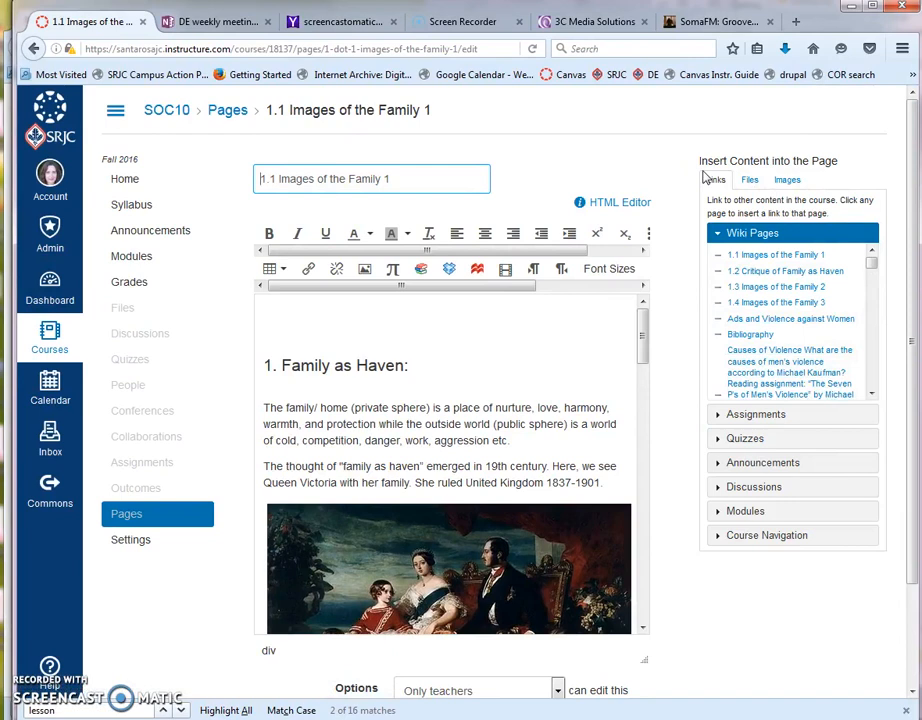
pyautogui.click(115, 111)
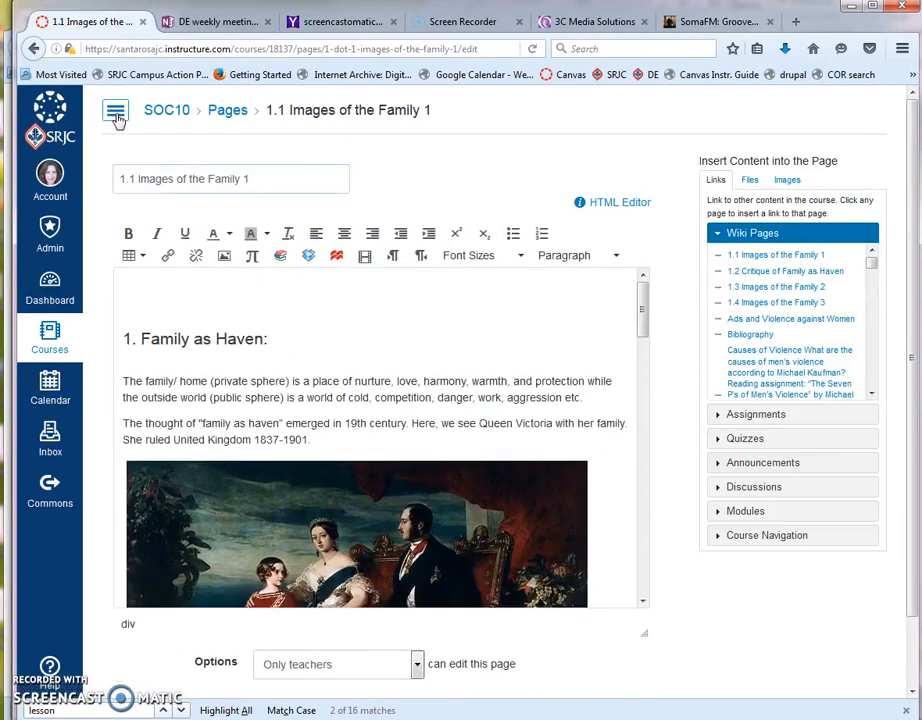
# Step: Add a "Next:" line below the last image, followed by a link to the 1.2 Critique of Family as Haven page
pyautogui.click(582, 374)
pyautogui.scroll(-10, 582, 374)
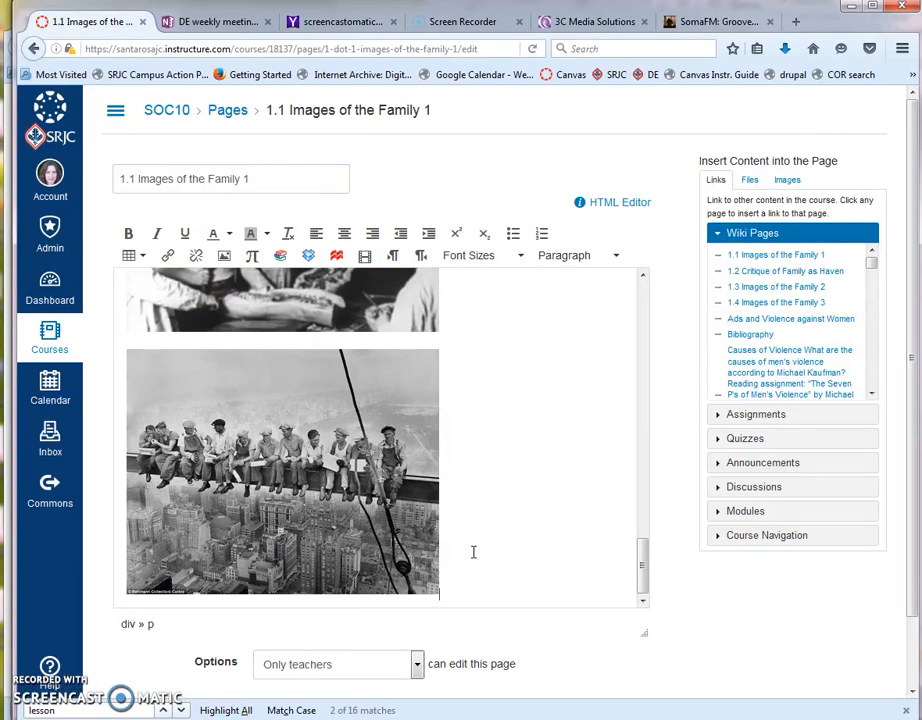
pyautogui.press('Return')
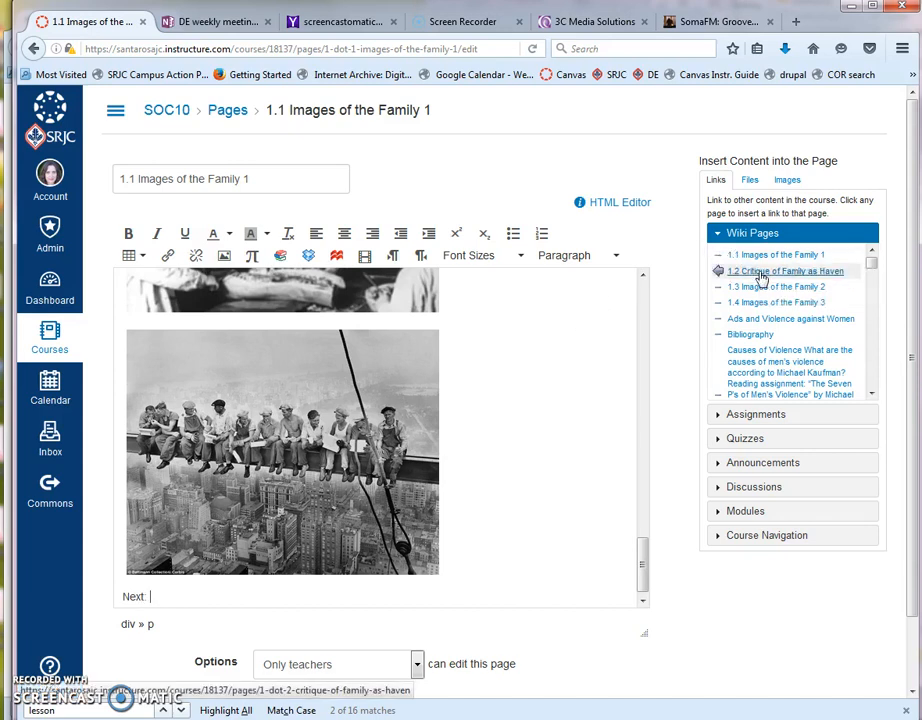
pyautogui.click(759, 274)
pyautogui.click(364, 597)
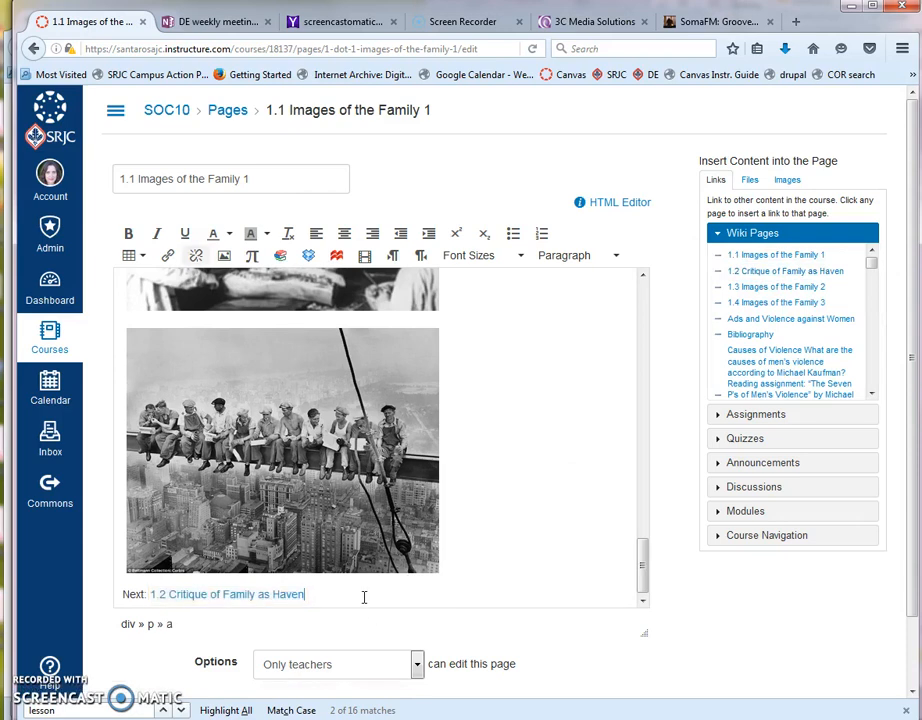
# Step: Add the line "Back to Table of Contents" and link the words "Table of Contents" to the Lesson 1 table of contents page
pyautogui.press('Return')
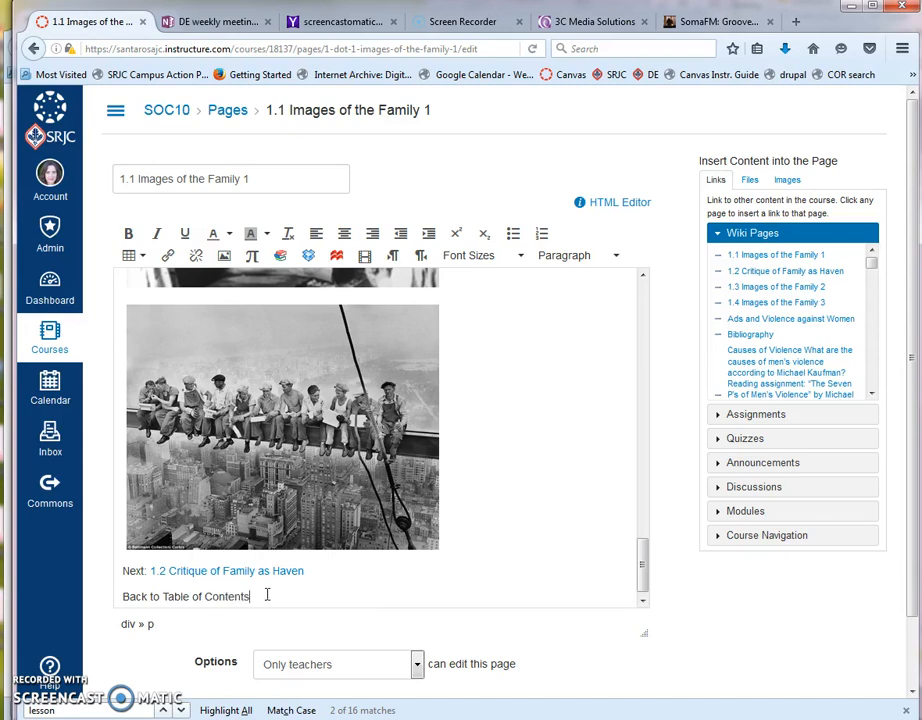
pyautogui.moveTo(248, 596); pyautogui.dragTo(164, 598)
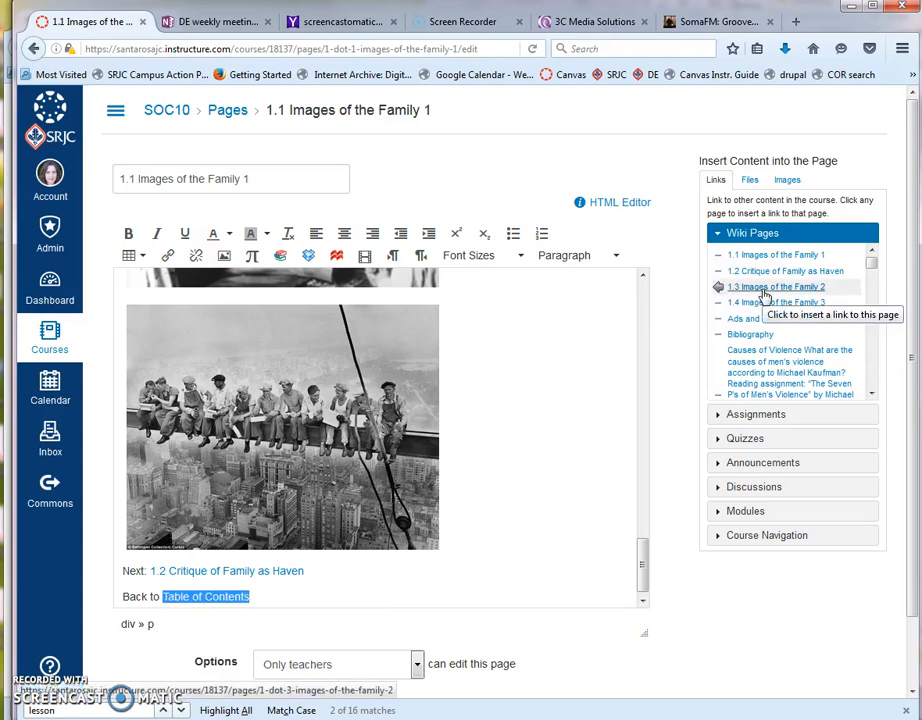
pyautogui.moveTo(873, 272); pyautogui.dragTo(873, 290)
pyautogui.scroll(-3, 768, 344)
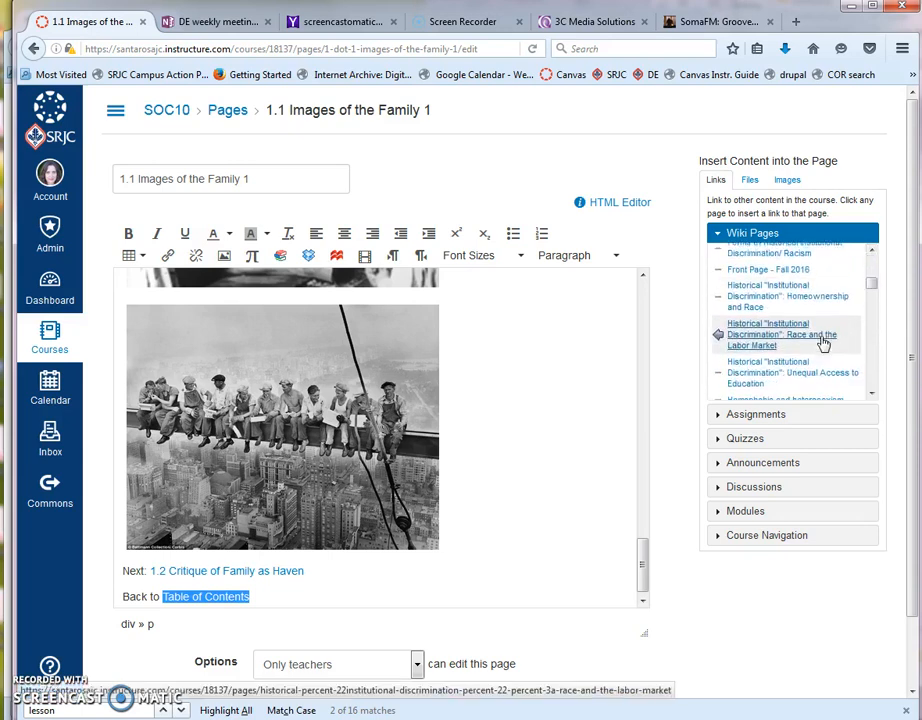
pyautogui.scroll(-5, 822, 343)
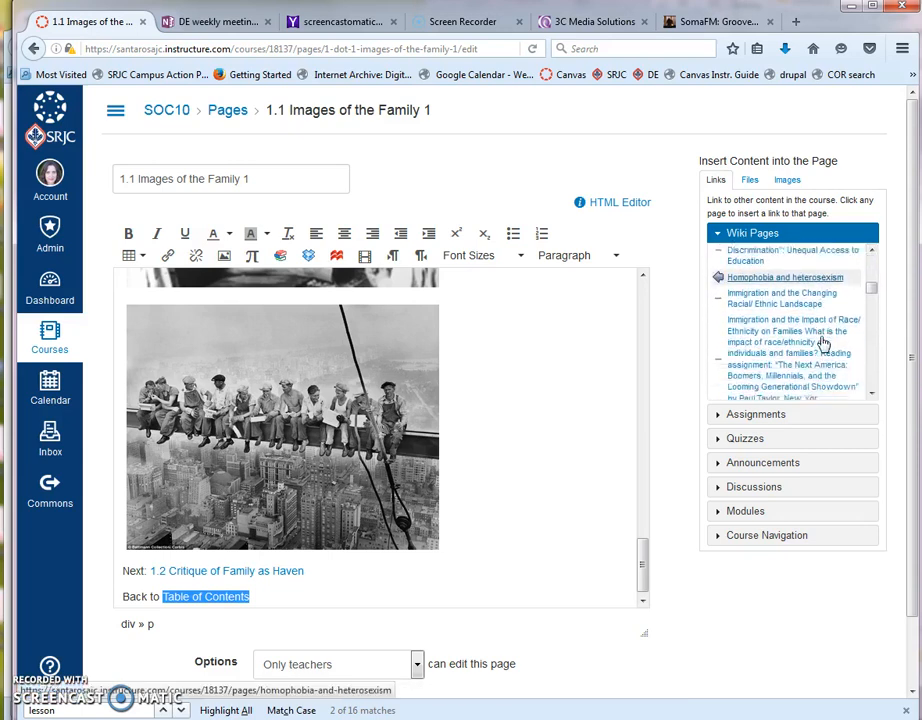
pyautogui.scroll(-3, 820, 344)
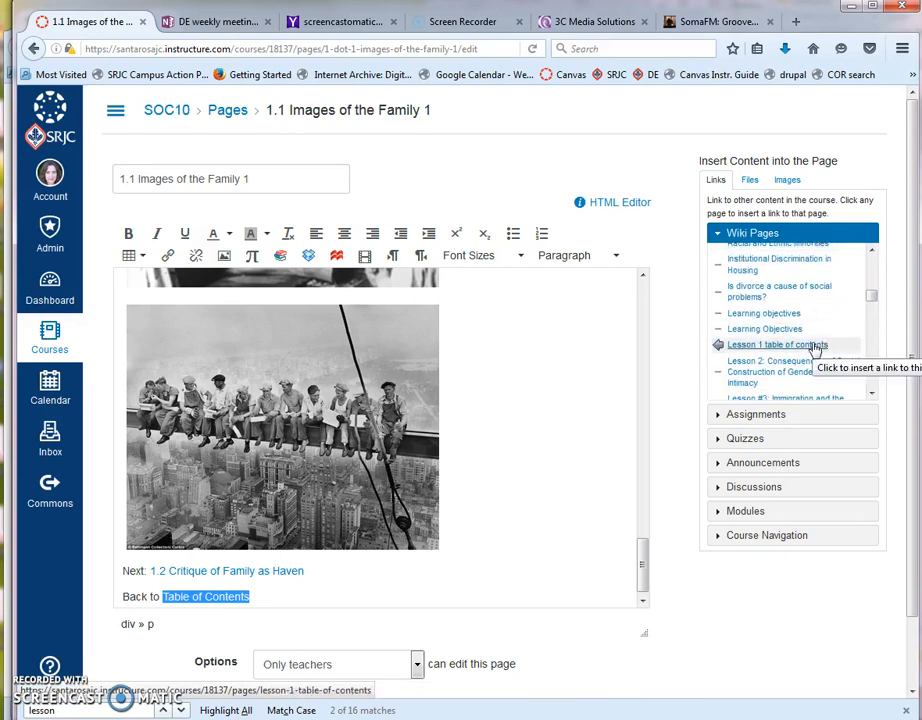
pyautogui.click(815, 346)
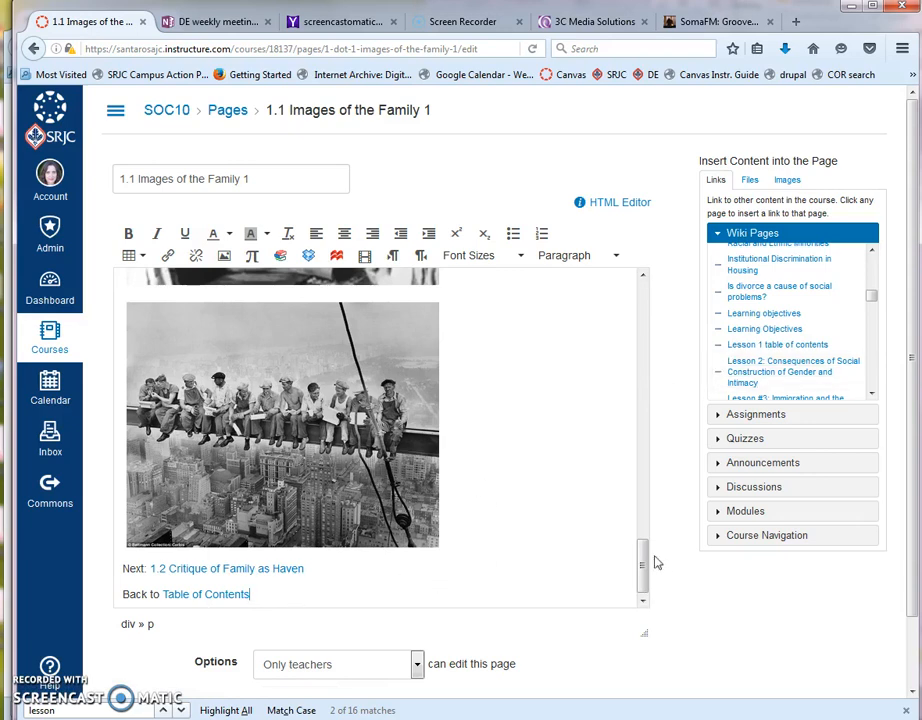
# Step: Make the word "Next:" bold at the end of the 1.1 page and save the page
pyautogui.scroll(-1, 661, 587)
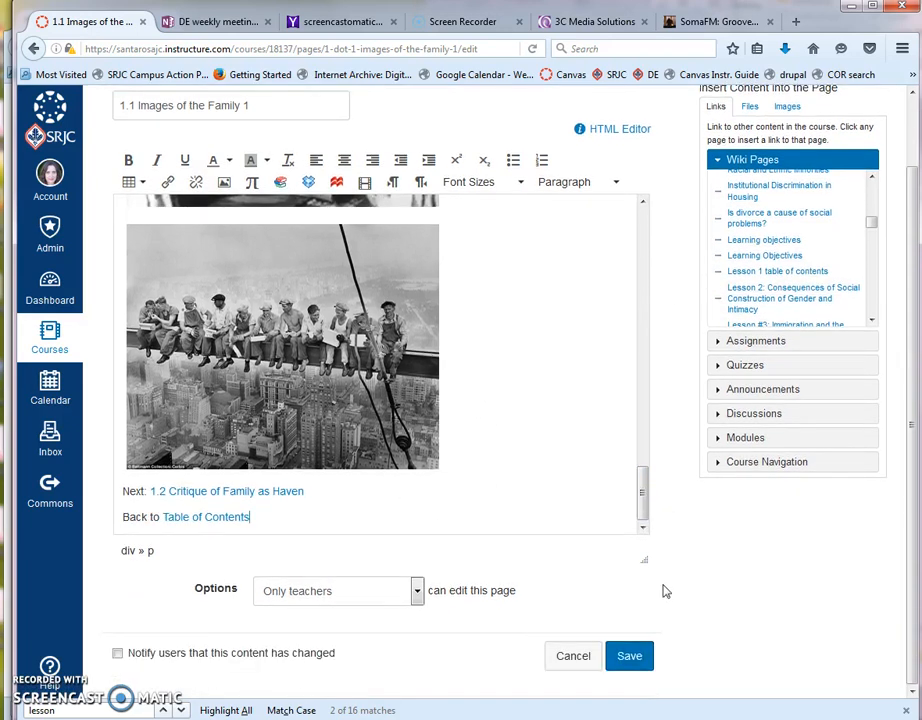
pyautogui.moveTo(147, 491); pyautogui.dragTo(116, 491)
pyautogui.click(128, 160)
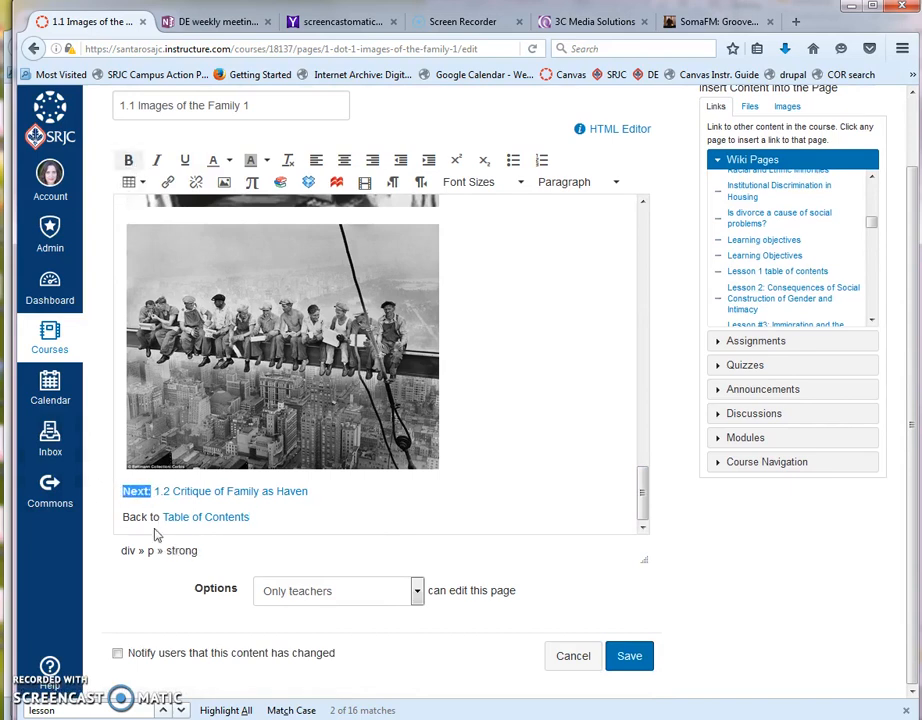
pyautogui.click(301, 524)
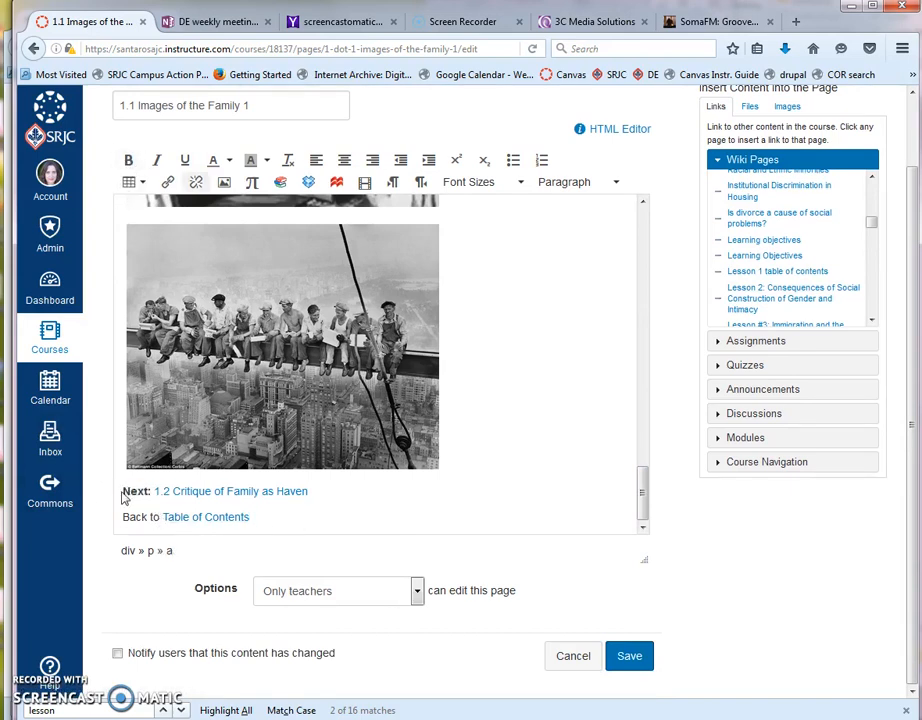
pyautogui.click(620, 655)
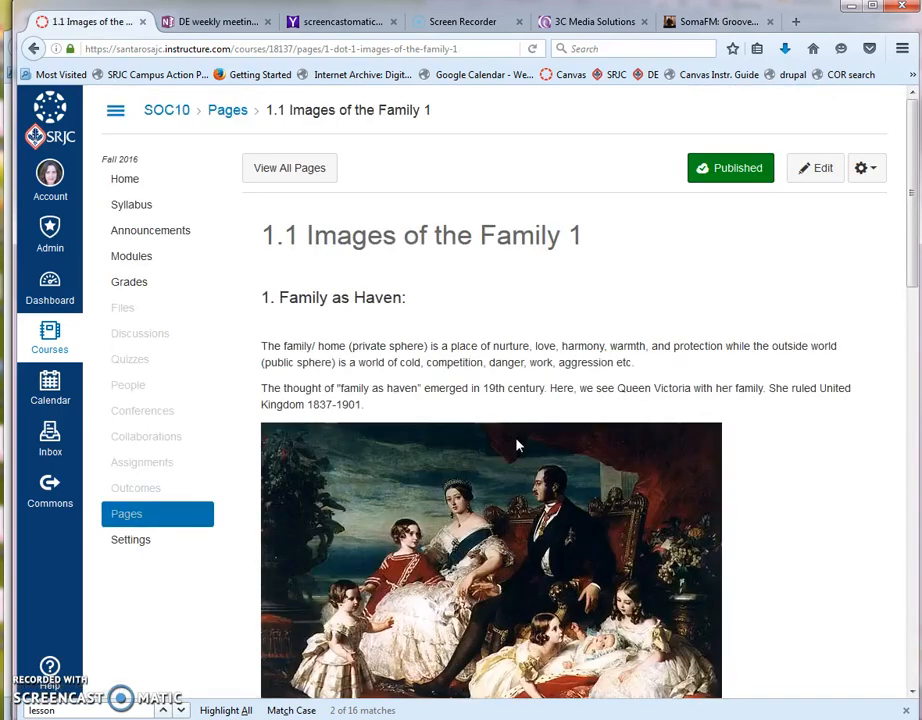
# Step: Test the "Next" link at the end of the 1.1 page, and return to that page
pyautogui.scroll(-15, 812, 394)
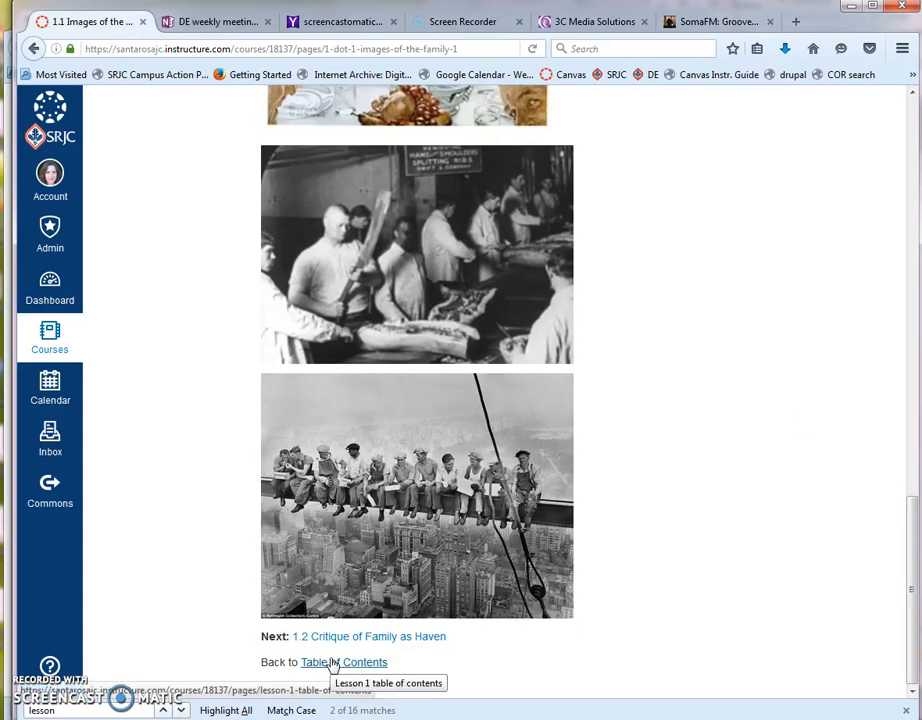
pyautogui.click(412, 641)
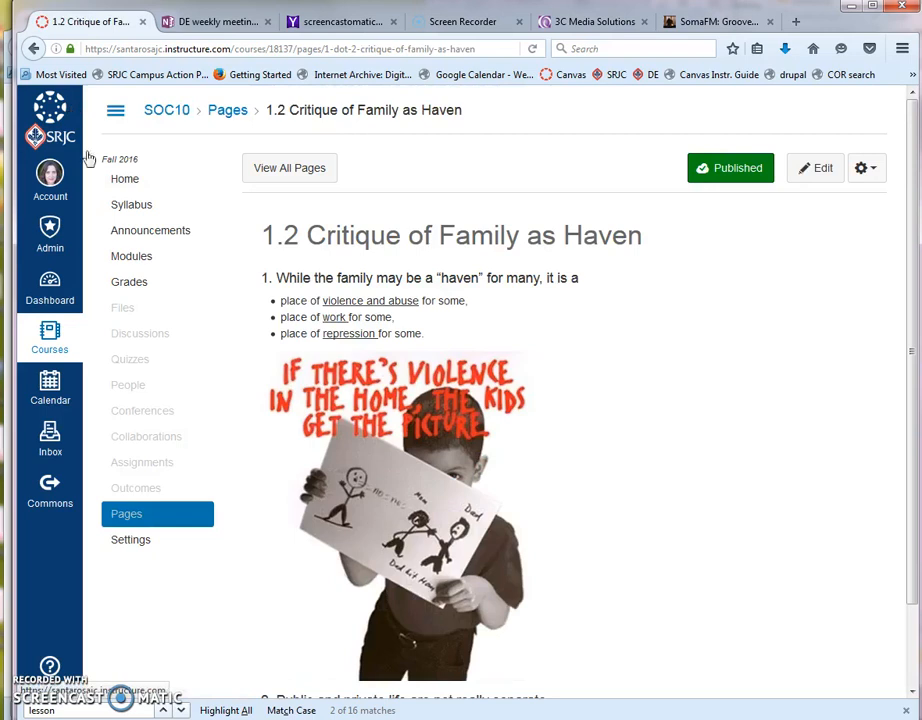
pyautogui.click(34, 48)
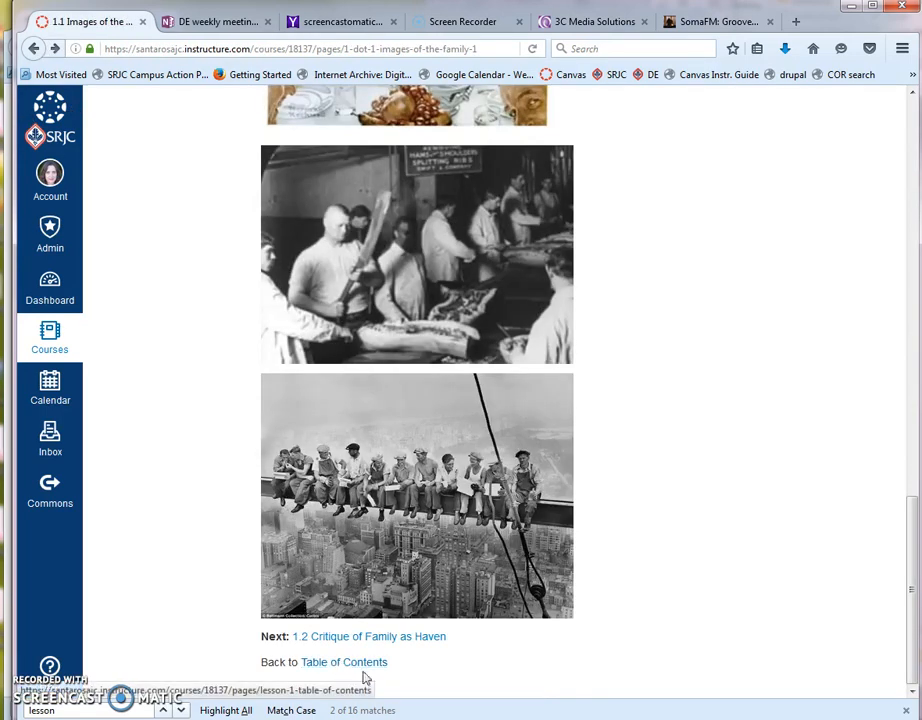
# Step: Copy the "Back to Table of Contents" line and open the 1.2 Critique of Family as Haven page through the "Next" link
pyautogui.moveTo(402, 669); pyautogui.dragTo(248, 661)
pyautogui.hotkey('ctrl', 'c')
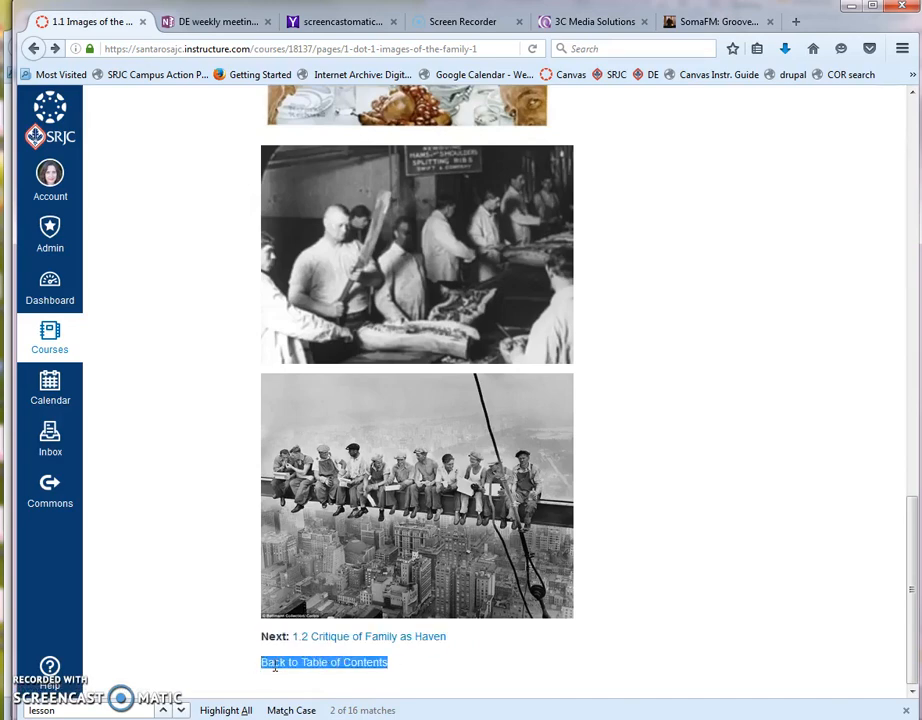
pyautogui.scroll(10, 785, 507)
pyautogui.scroll(-10, 781, 506)
pyautogui.click(384, 644)
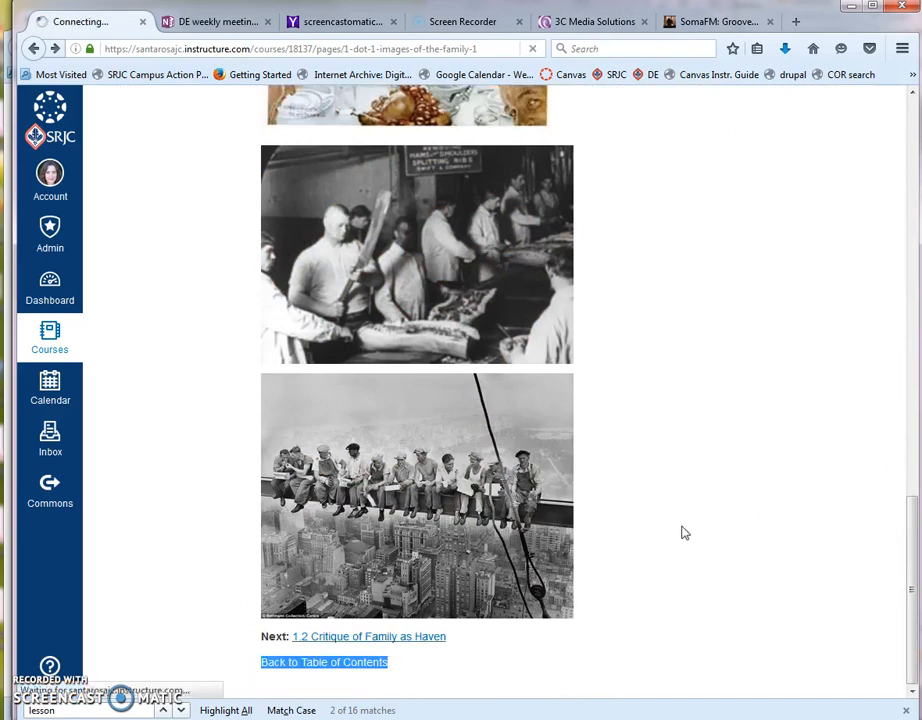
# Step: Open the 1.2 Critique of Family as Haven page for editing and paste the "Back to Table of Contents" line below the final bullet
pyautogui.click(806, 170)
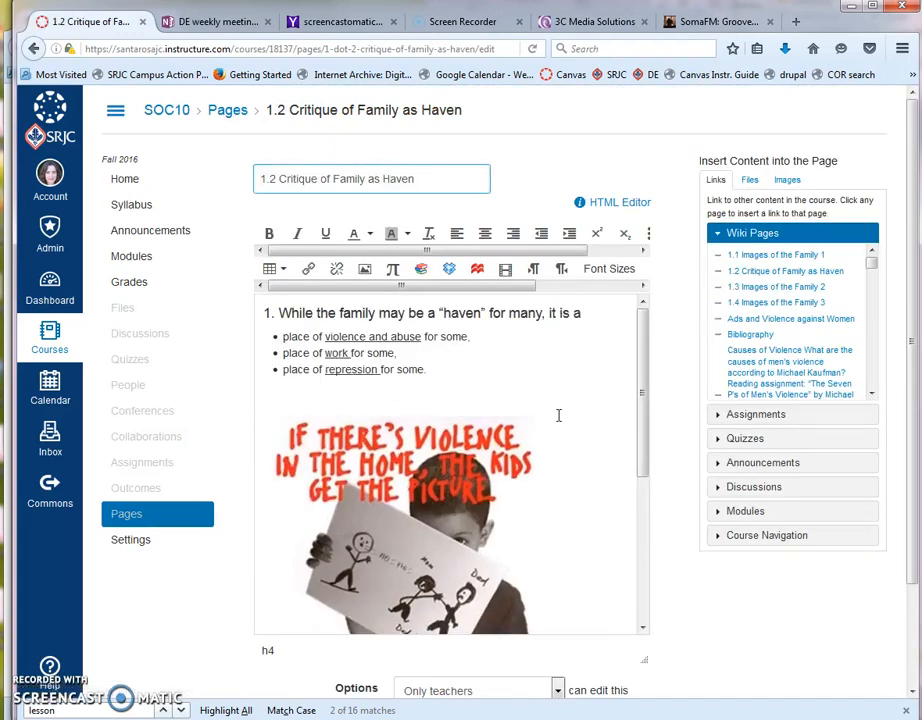
pyautogui.scroll(-3, 559, 416)
pyautogui.click(599, 621)
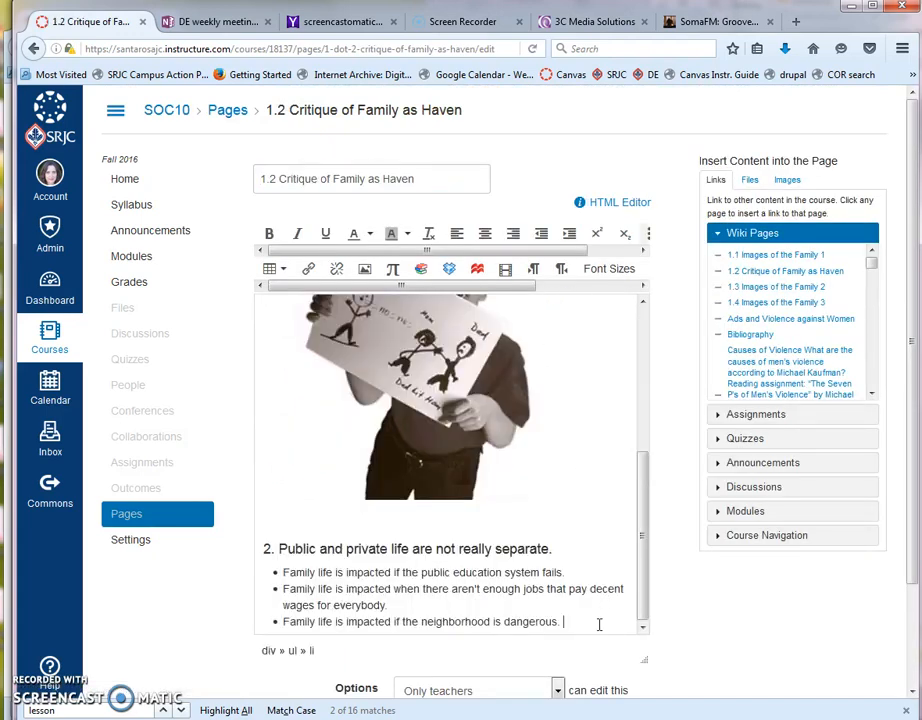
pyautogui.press('Return')
pyautogui.press('Return')
pyautogui.hotkey('ctrl', 'v')
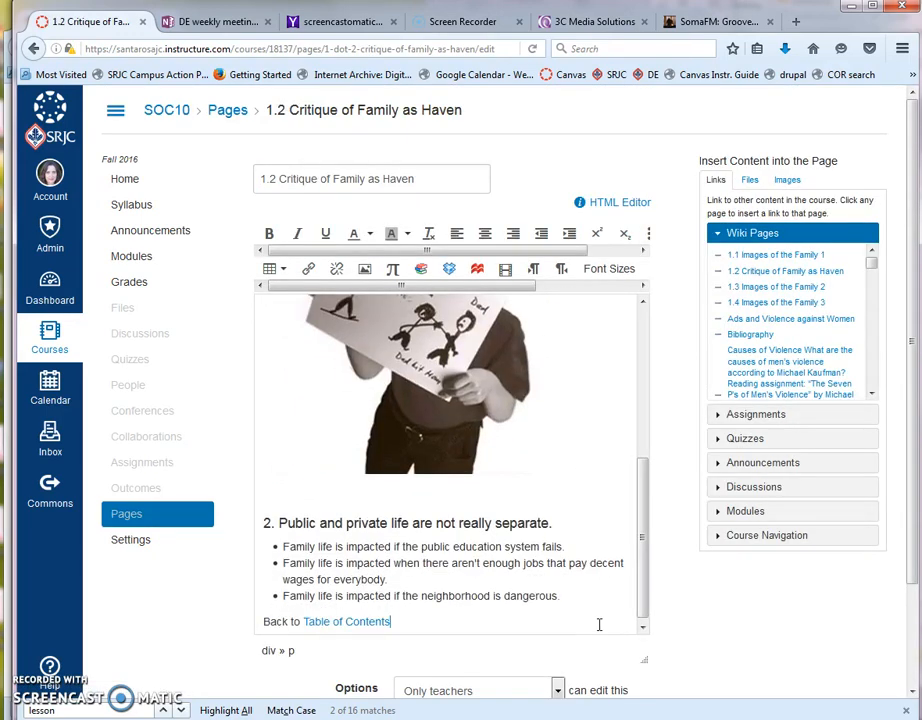
# Step: Add a "Next:" line above "Back to Table of Contents" and insert a link to the 1.3 Images of the Family 2 page
pyautogui.hotkey('ctrl', 'z')
pyautogui.hotkey('ctrl', 'z')
pyautogui.press('Return')
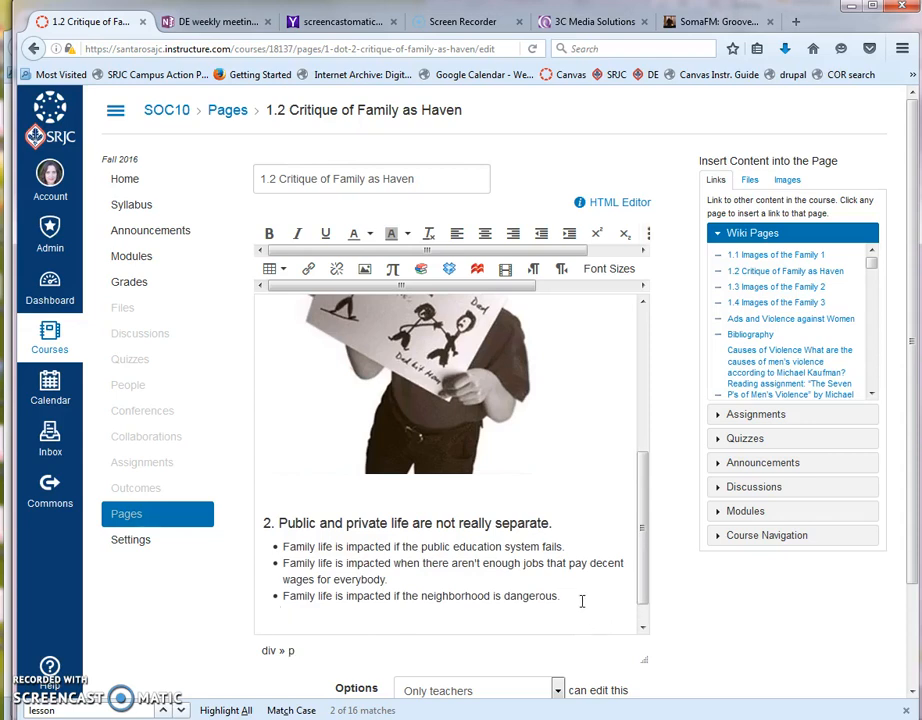
pyautogui.scroll(-1, 582, 601)
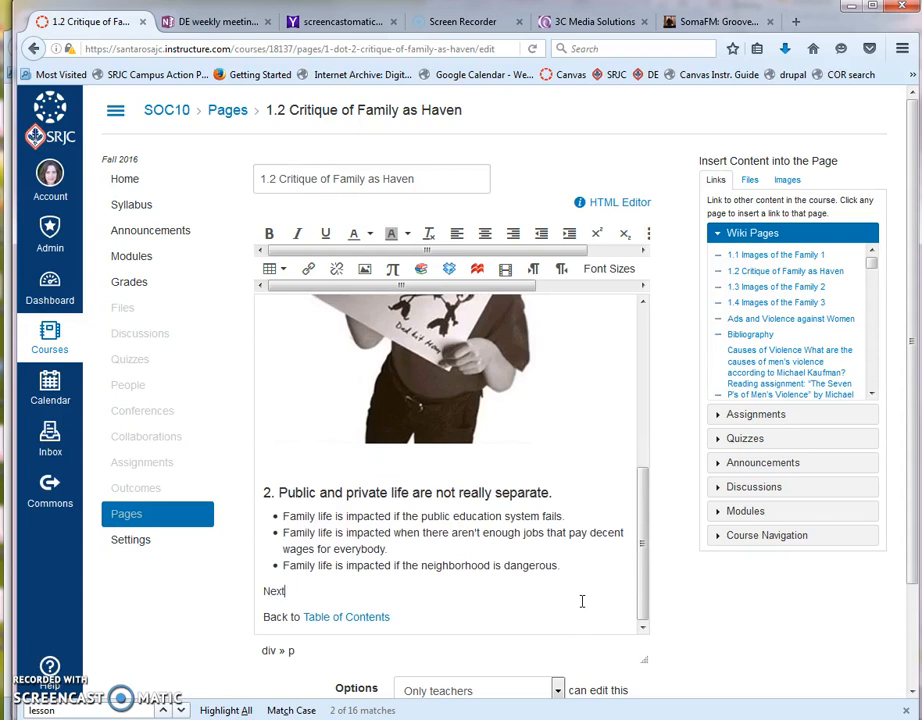
pyautogui.click(815, 288)
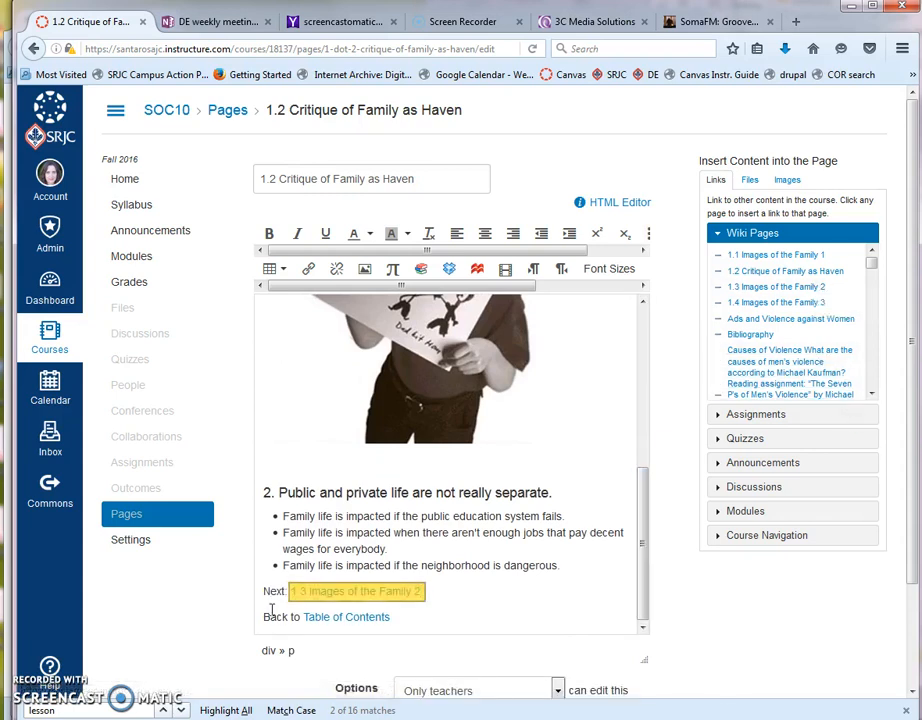
# Step: Make the word "Next:" bold at the end of the 1.2 page and save the page
pyautogui.moveTo(290, 591); pyautogui.dragTo(263, 591)
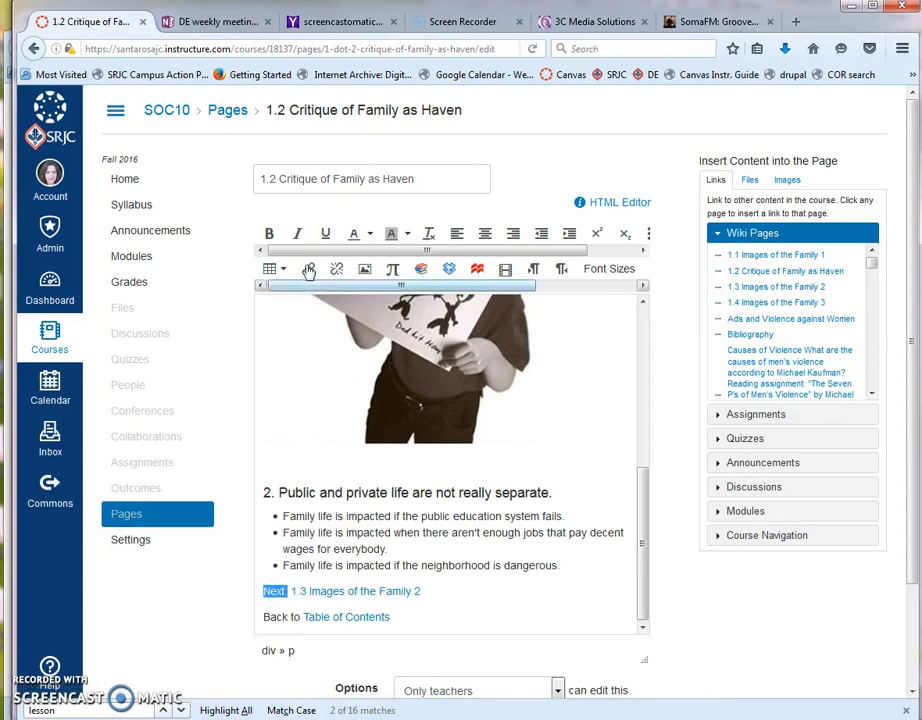
pyautogui.click(268, 233)
pyautogui.click(604, 582)
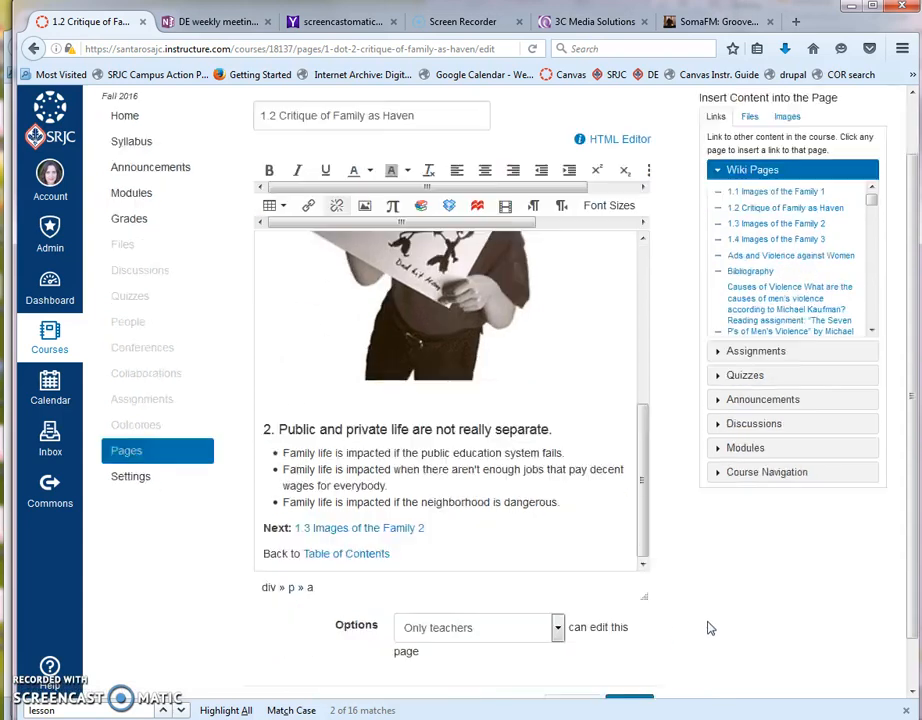
pyautogui.scroll(-2, 708, 628)
pyautogui.click(618, 661)
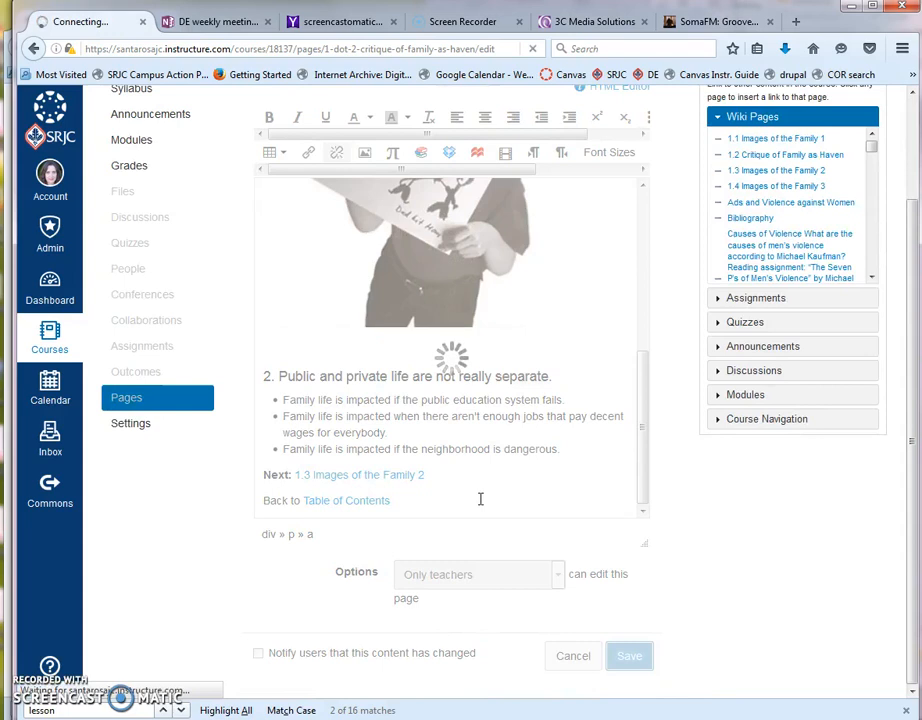
# Step: Follow the "Next" link to 1.3 Images of the Family 2, edit that page, and paste the "Back to Table of Contents" line at its end
pyautogui.scroll(-4, 556, 480)
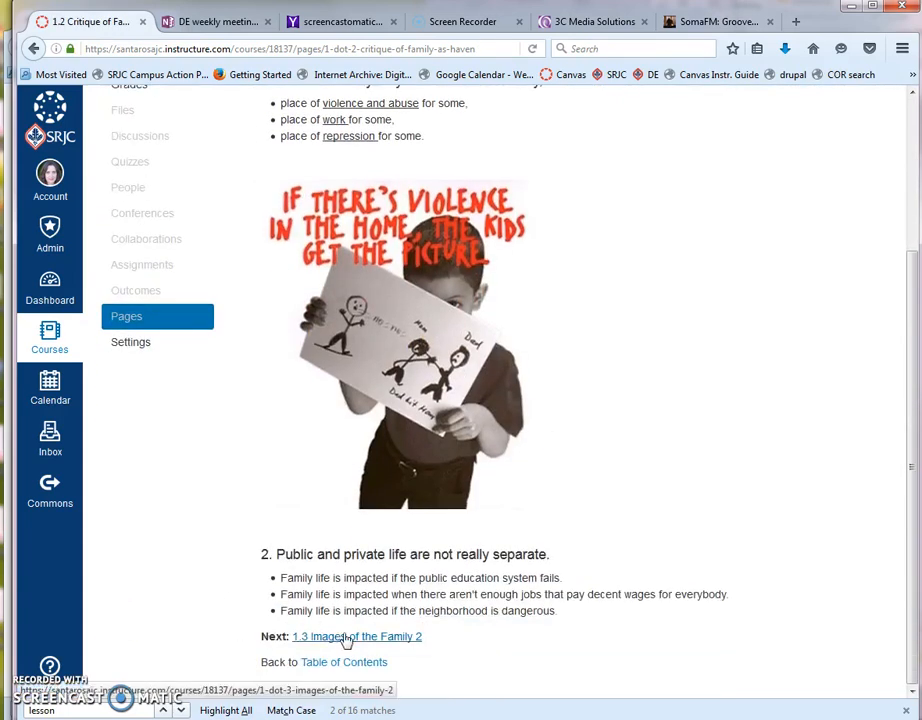
pyautogui.click(348, 638)
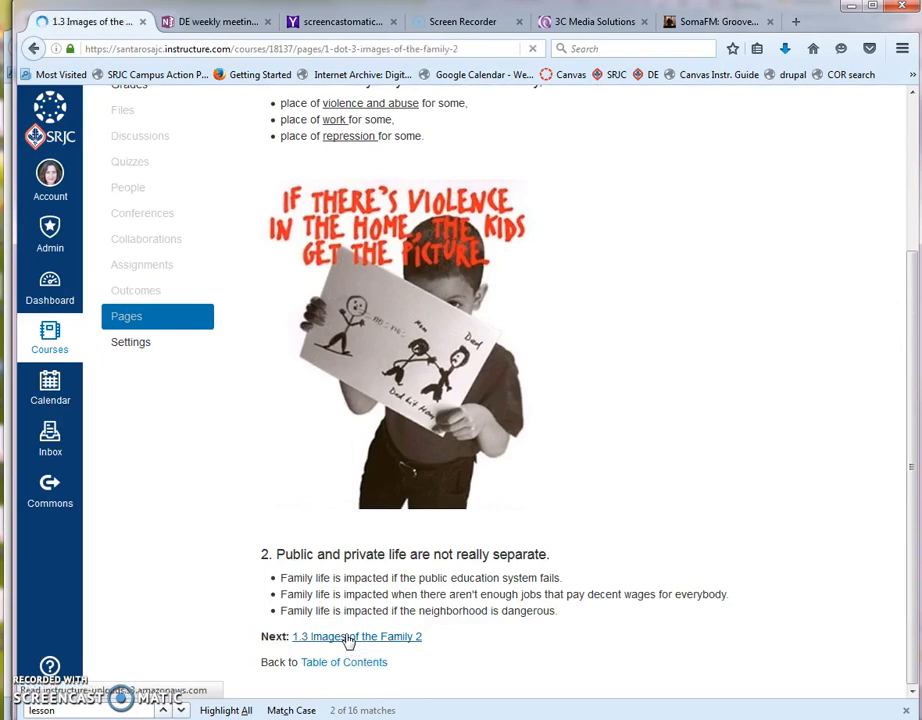
pyautogui.click(816, 170)
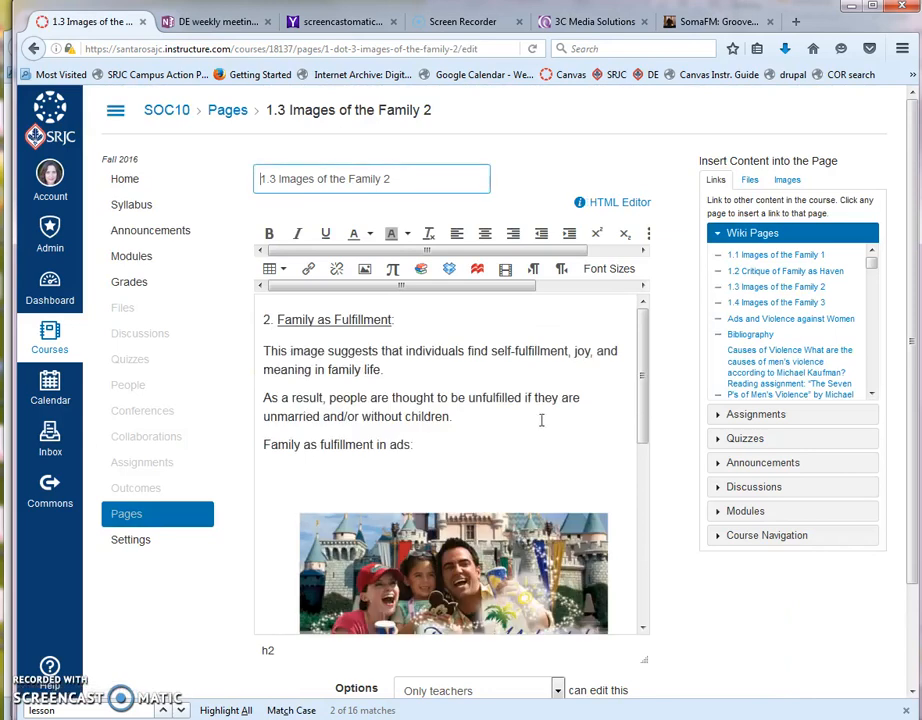
pyautogui.scroll(-5, 576, 494)
pyautogui.click(470, 624)
pyautogui.press('Return')
pyautogui.press('Return')
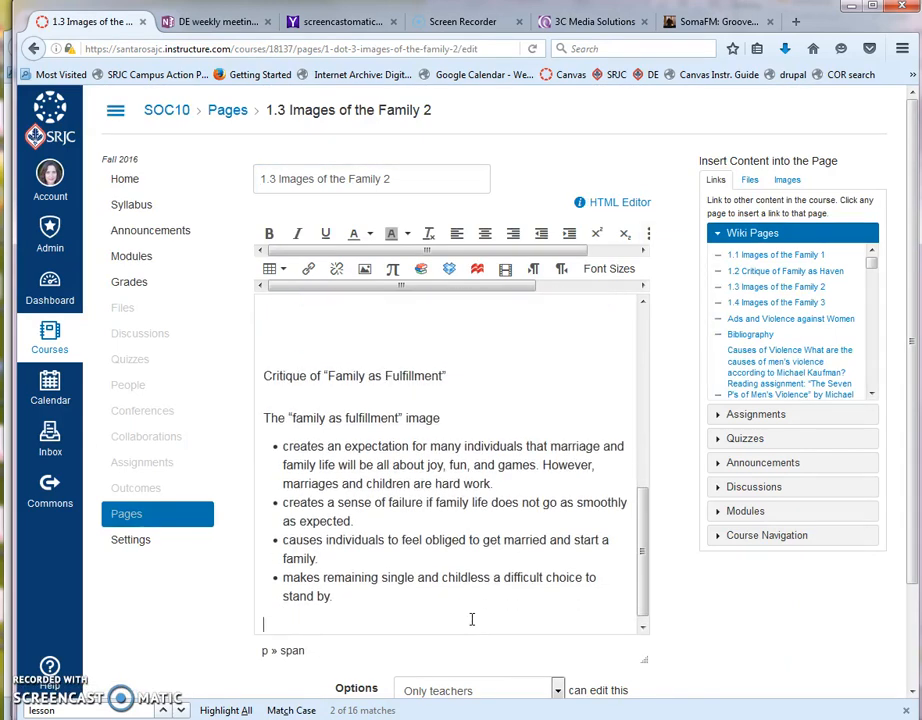
pyautogui.hotkey('ctrl', 'v')
# Step: Add a "Next:" line below the last bullet of the 1.3 page with a link to the 1.4 Images of the Family 3 page
pyautogui.click(458, 592)
pyautogui.press('Return')
pyautogui.press('Return')
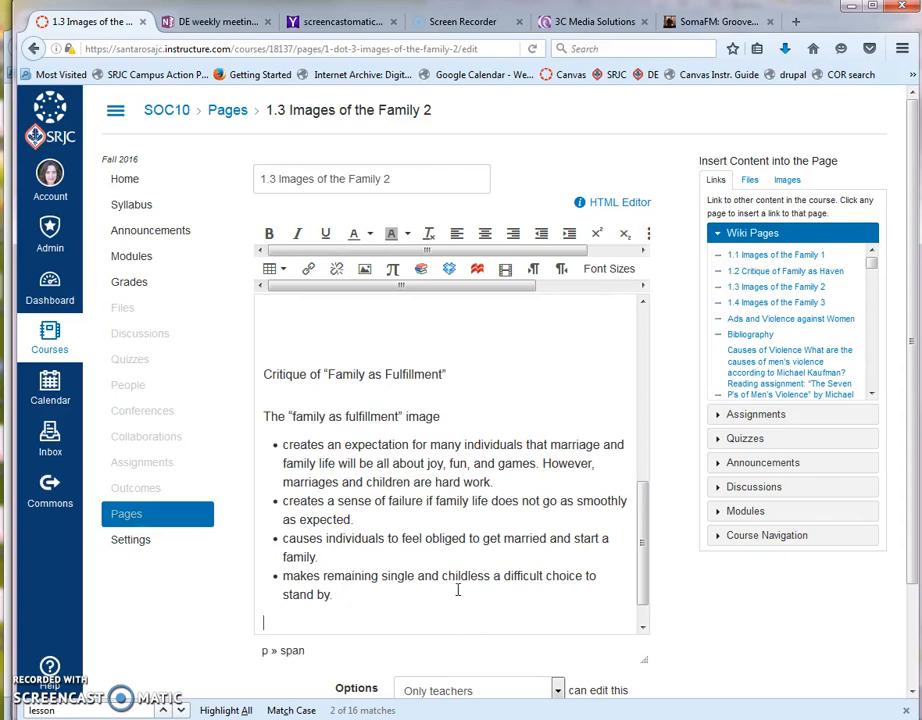
pyautogui.write('Next:')
pyautogui.click(772, 302)
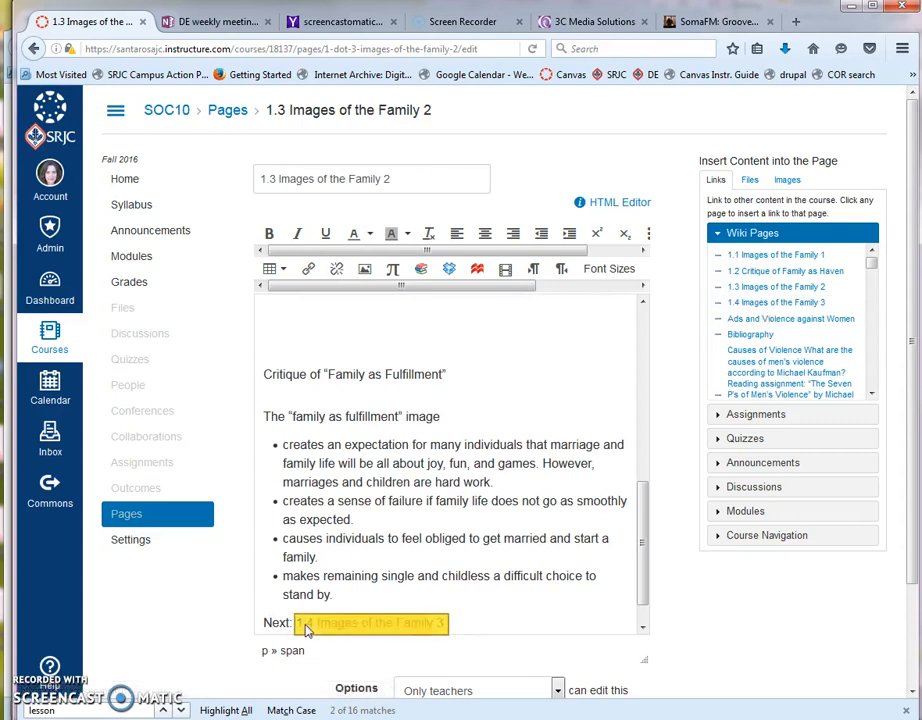
# Step: Make the word "Next:" bold at the end of the 1.3 page and save the page
pyautogui.moveTo(297, 623); pyautogui.dragTo(256, 640)
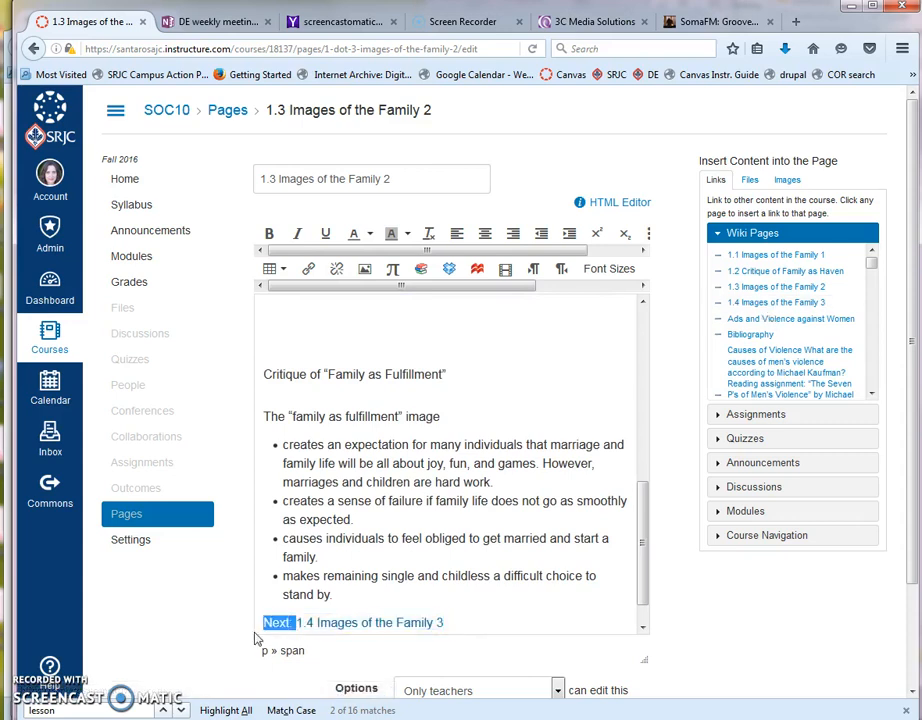
pyautogui.click(269, 232)
pyautogui.click(469, 622)
pyautogui.scroll(-2, 705, 598)
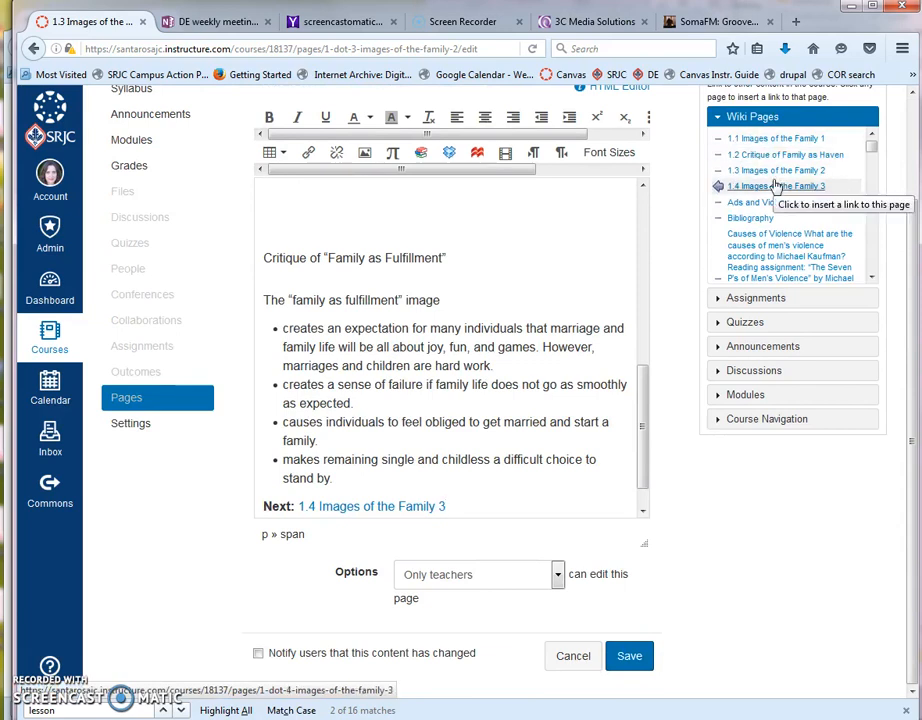
pyautogui.click(629, 656)
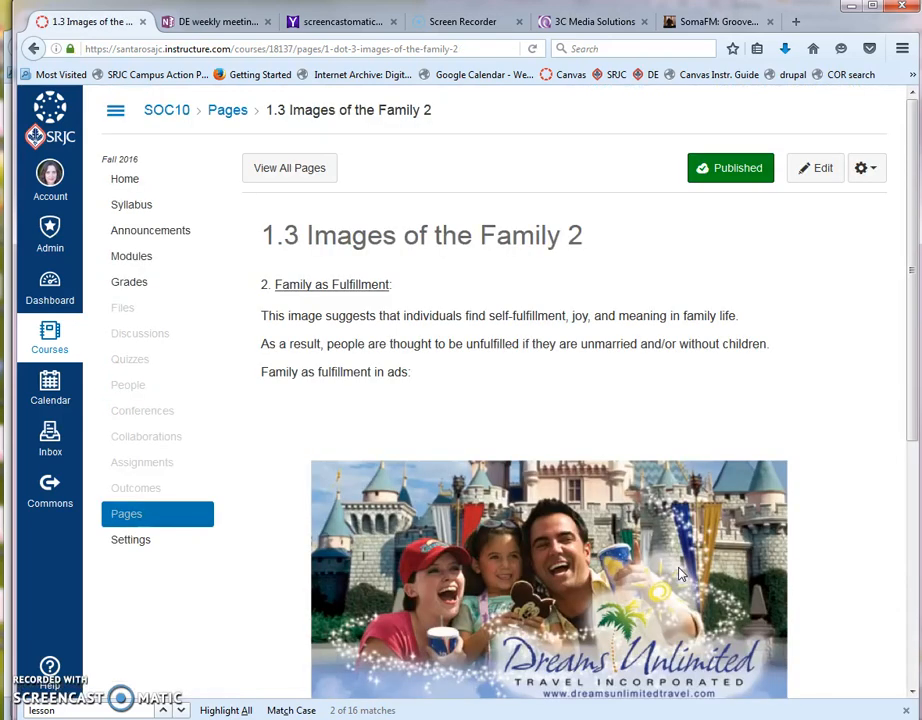
# Step: Find "lesson 1" in the course modules, open the Lesson 1 table of contents page, and narrow the window to reveal the Moodle lesson behind it
pyautogui.click(165, 256)
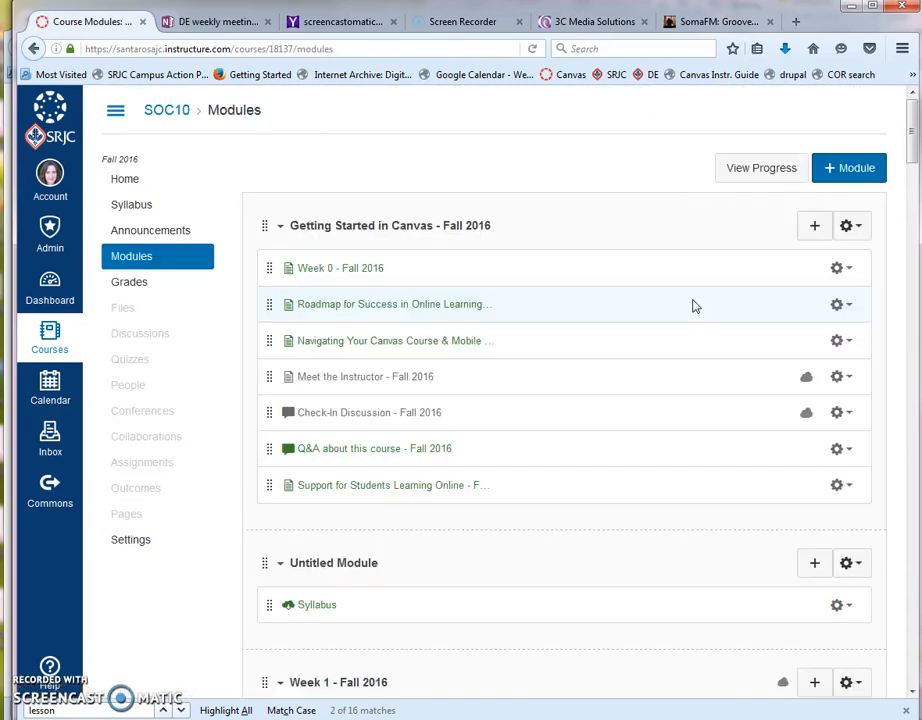
pyautogui.scroll(-8, 694, 304)
pyautogui.scroll(-15, 690, 305)
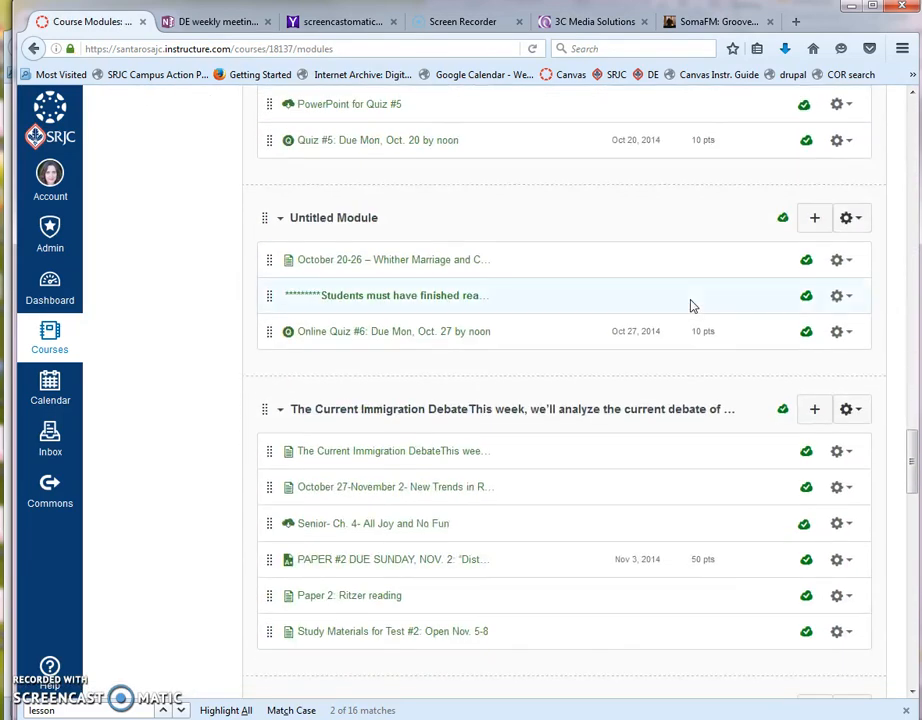
pyautogui.scroll(7, 690, 305)
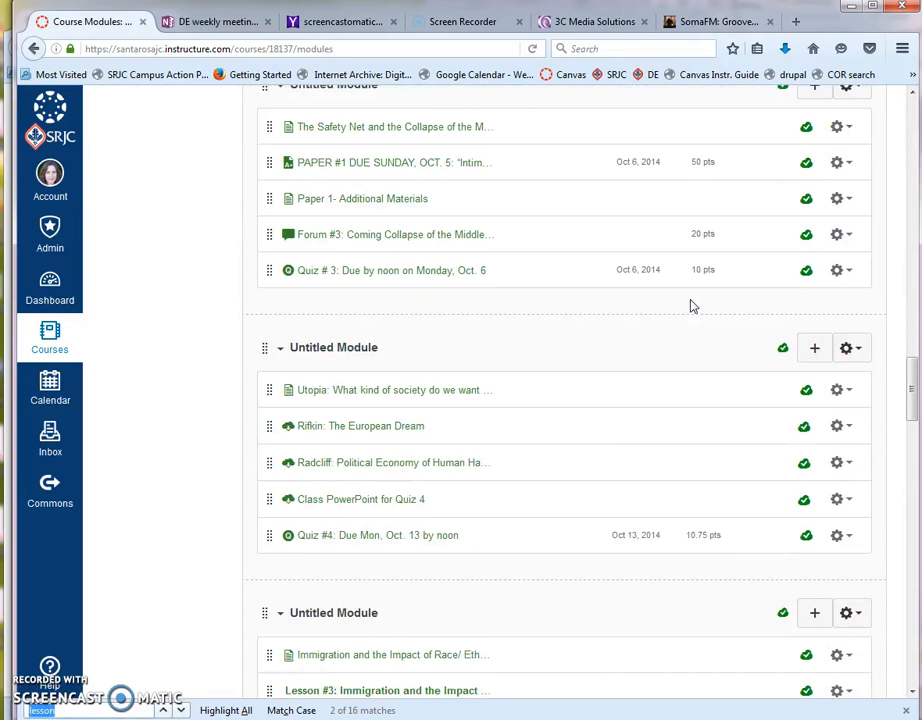
pyautogui.scroll(5, 692, 306)
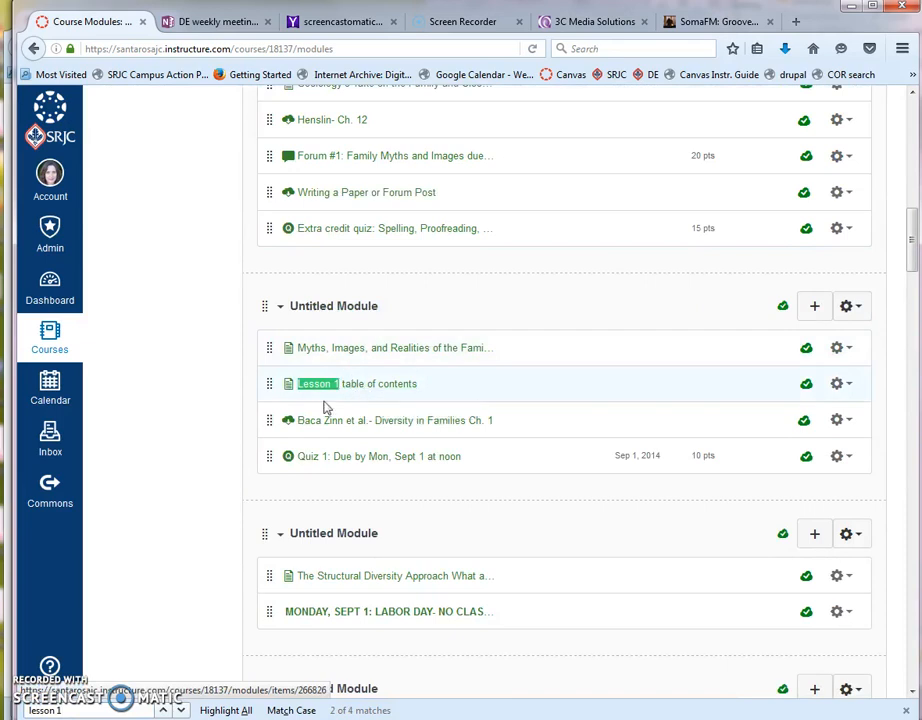
pyautogui.click(383, 389)
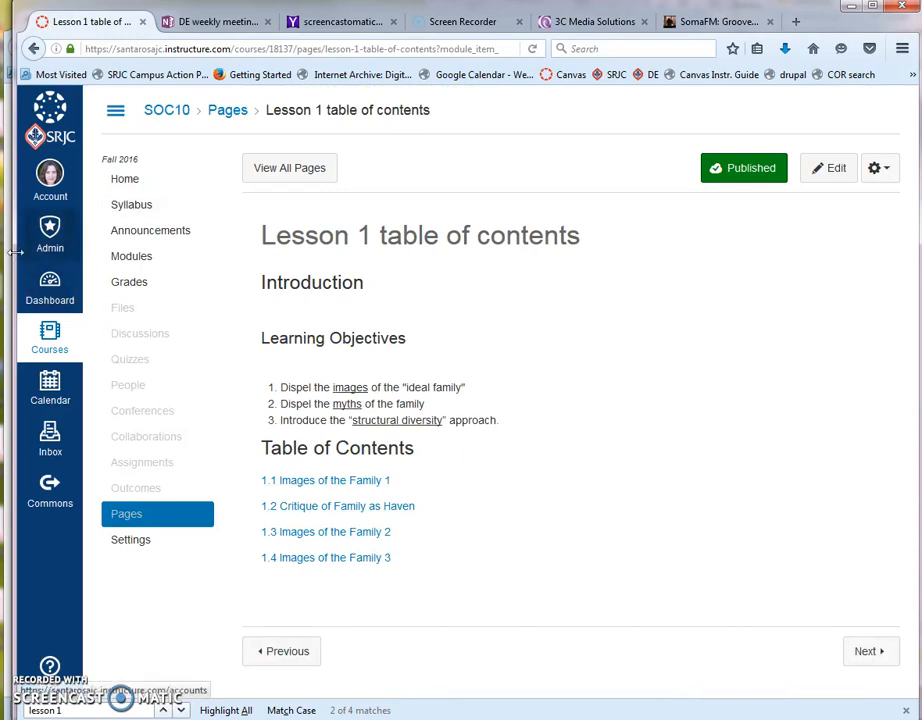
pyautogui.moveTo(16, 252); pyautogui.dragTo(216, 252)
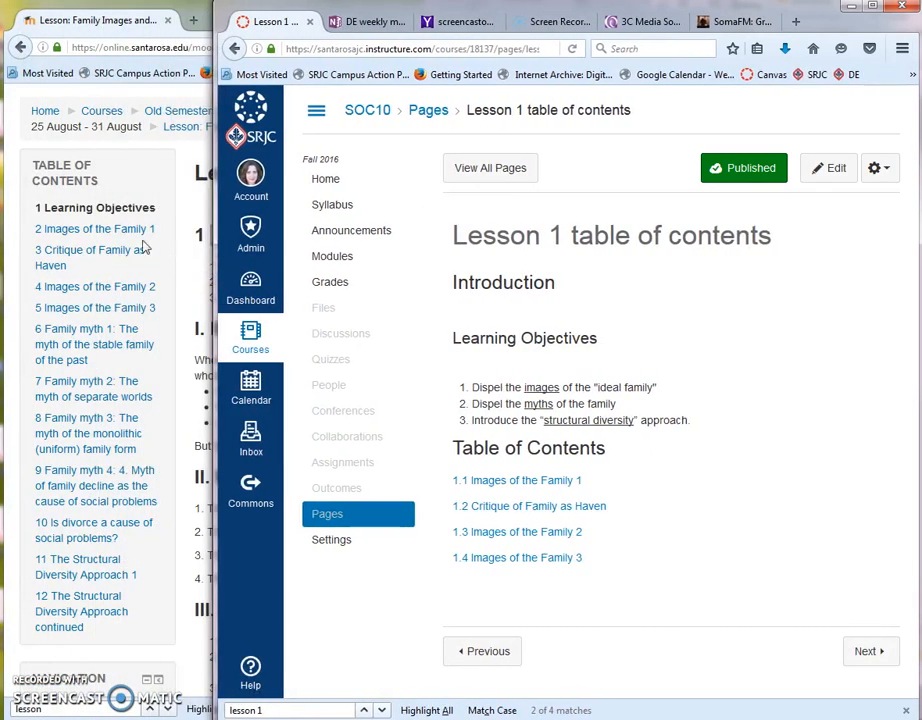